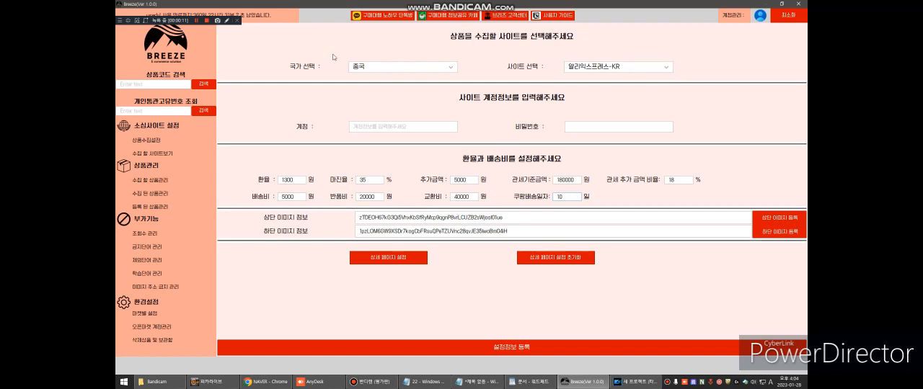
Step: Review the collection sites offered for 중국, 미국 and 일본, and return to 중국 with 알리익스프레스-KR
click(593, 68)
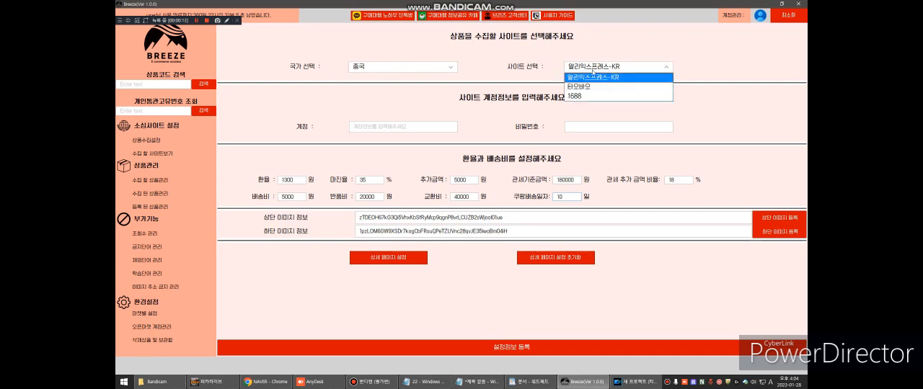
click(592, 77)
click(416, 67)
click(390, 87)
click(601, 70)
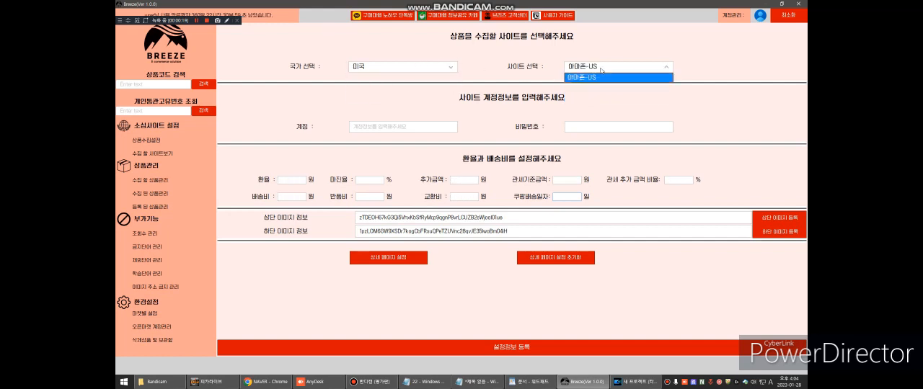
click(435, 66)
click(434, 66)
click(393, 95)
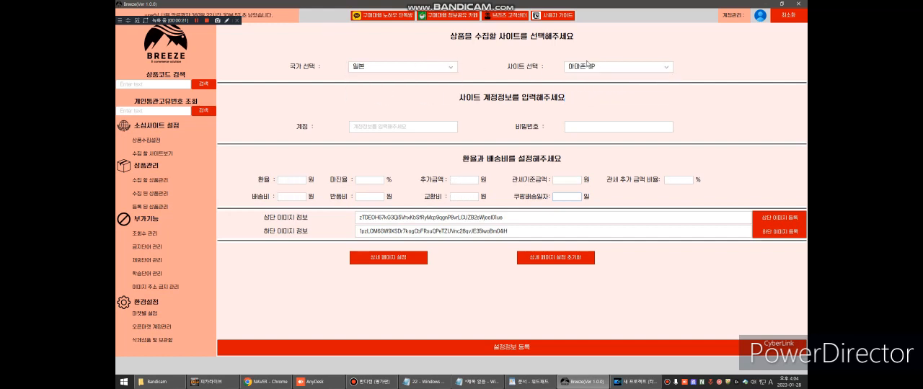
click(596, 67)
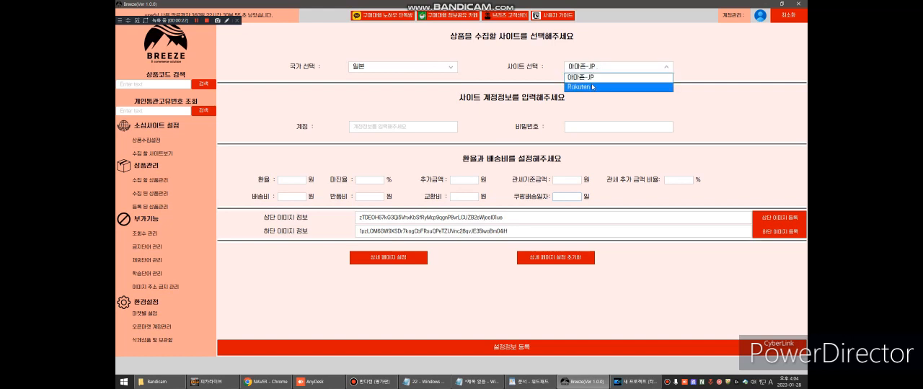
click(592, 86)
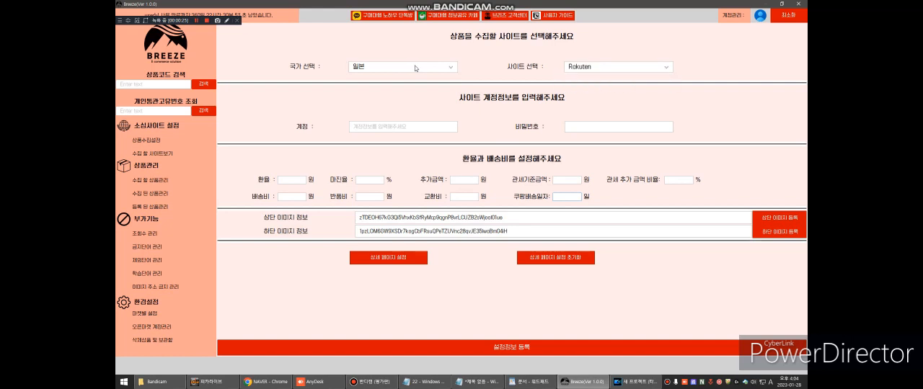
click(407, 67)
click(407, 77)
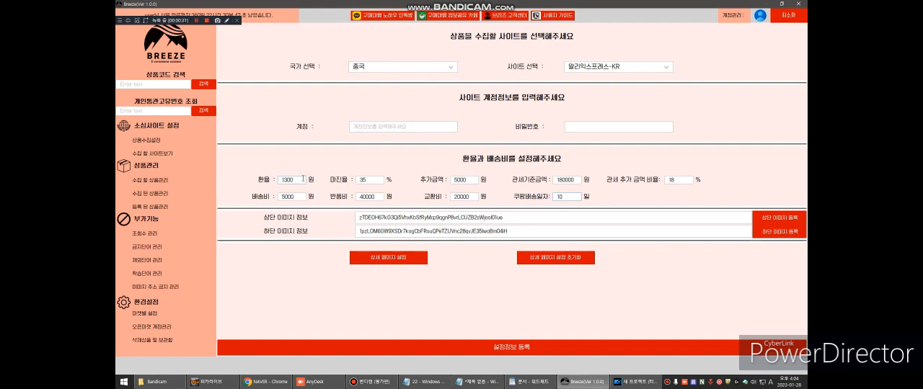
Step: Check the exchange rate and set the margin rate (마진율) to 40%
drag(302, 179, 259, 183)
click(295, 180)
drag(301, 179, 274, 185)
click(297, 180)
drag(372, 180, 426, 144)
text(40)
Step: Examine the additional amount, customs threshold amount and customs surcharge rate fields in the exchange rate and shipping settings
click(363, 194)
double_click(448, 182)
double_click(361, 179)
double_click(473, 180)
click(469, 180)
double_click(469, 180)
click(553, 180)
click(576, 180)
click(679, 180)
Step: Set the return fee to 20000, the exchange fee to 40000 and the 쿠팡배송일자 to 10 days
click(378, 196)
double_click(379, 196)
text(20000)
double_click(467, 196)
text(40000)
click(381, 196)
double_click(562, 196)
text(10)
Step: Inspect the top image file selection without choosing a file, and view the 조회수 관리 list
click(759, 222)
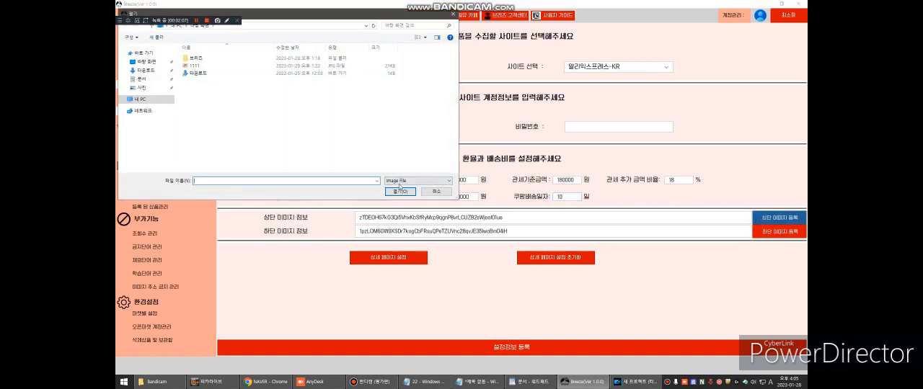
click(433, 194)
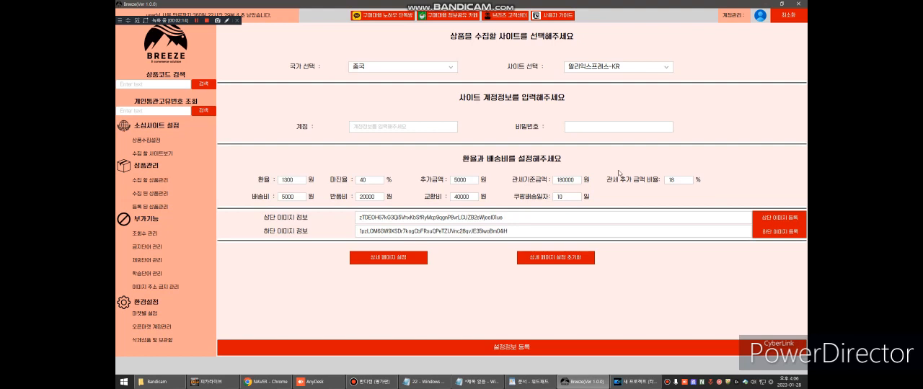
click(771, 217)
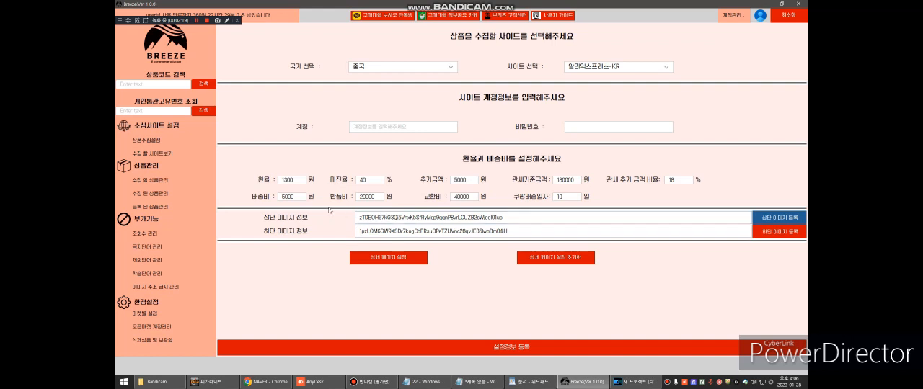
click(158, 235)
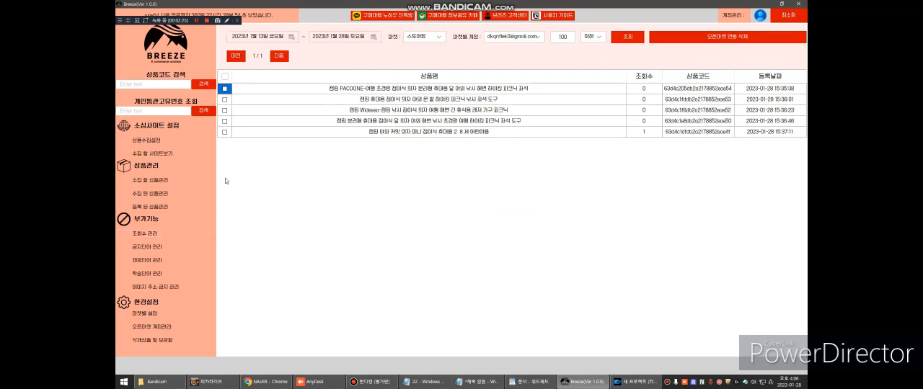
Step: Return to the product collection settings (상품수집설정) and register the configuration
click(171, 141)
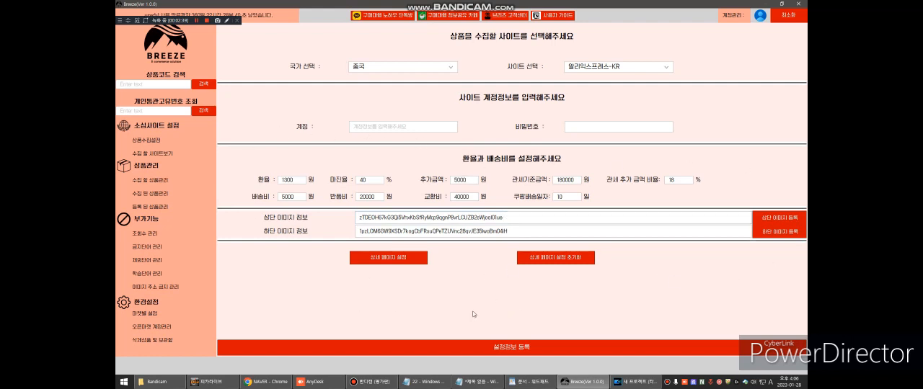
click(514, 349)
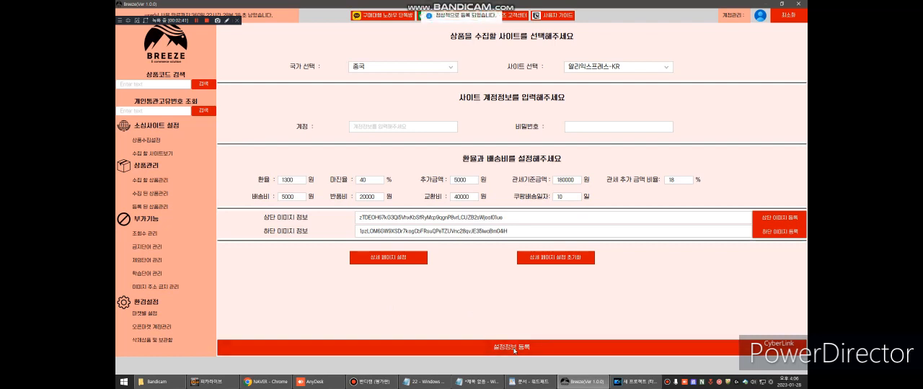
Step: View the open market accounts, and enter 5% as the 스토어팜 weight in the per-market settings
click(149, 327)
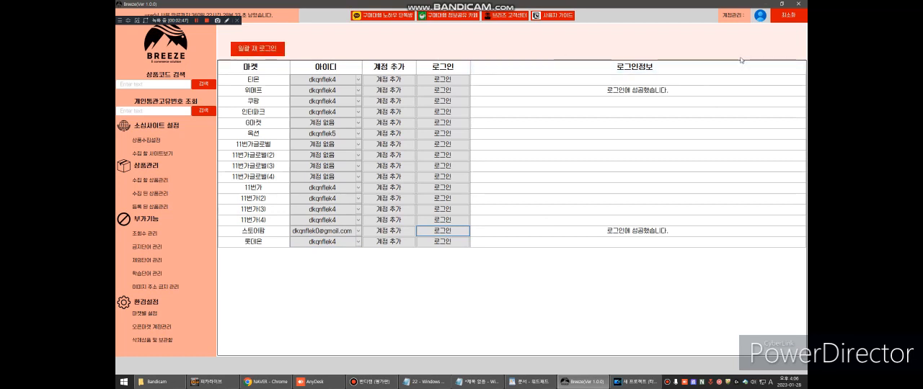
click(166, 316)
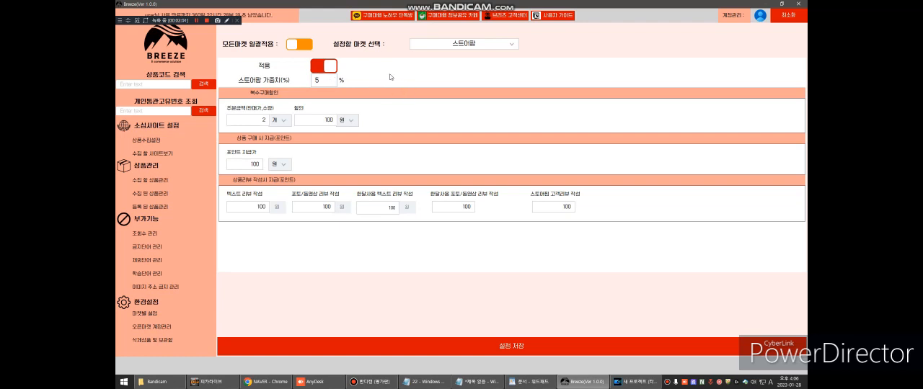
click(335, 80)
key(BackSpace)
text(5)
key(ctrl+a)
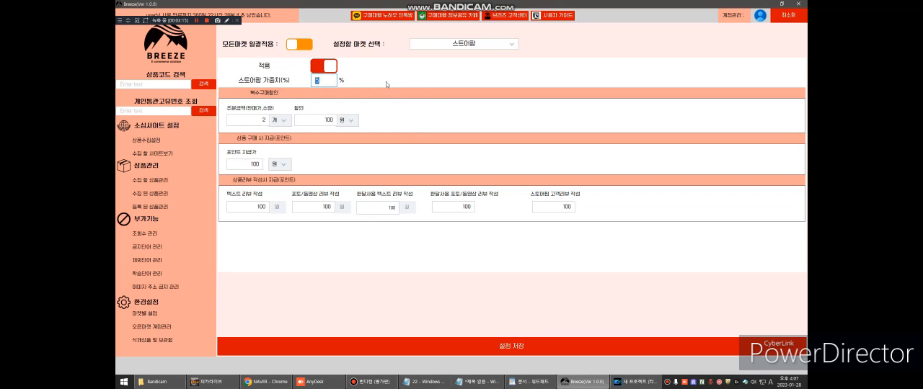
click(328, 80)
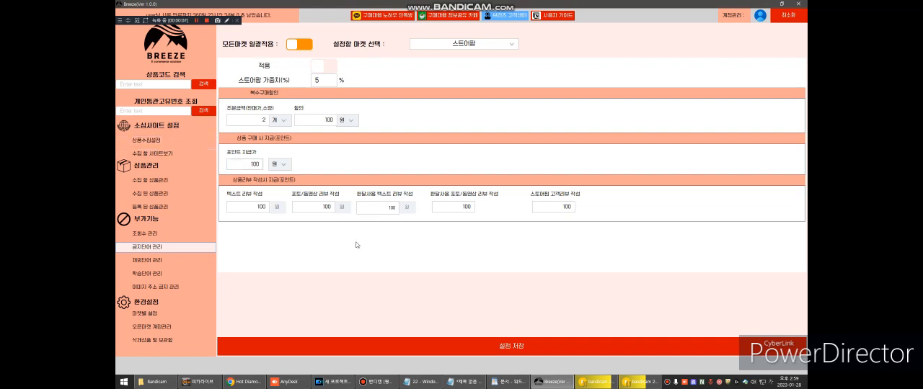
Step: Open the collection site view and search AliExpress for "캠핑의자"
click(159, 154)
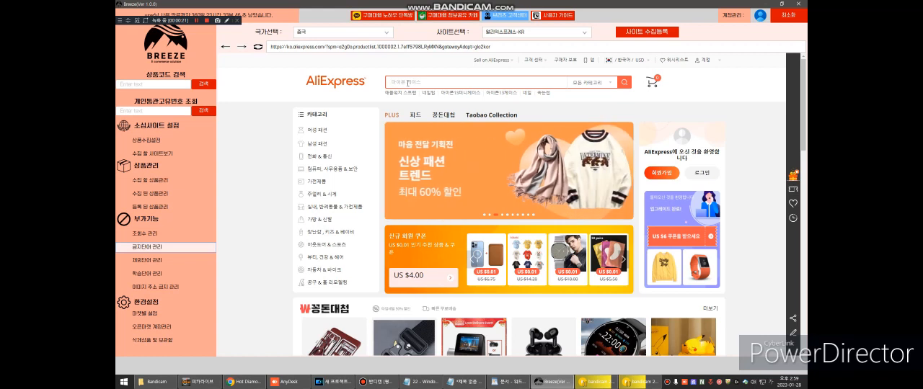
text(ㅈ)
key(BackSpace)
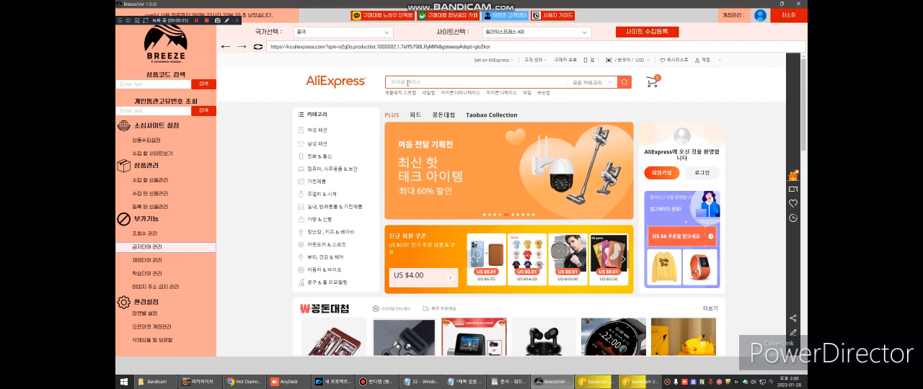
text(캠피)
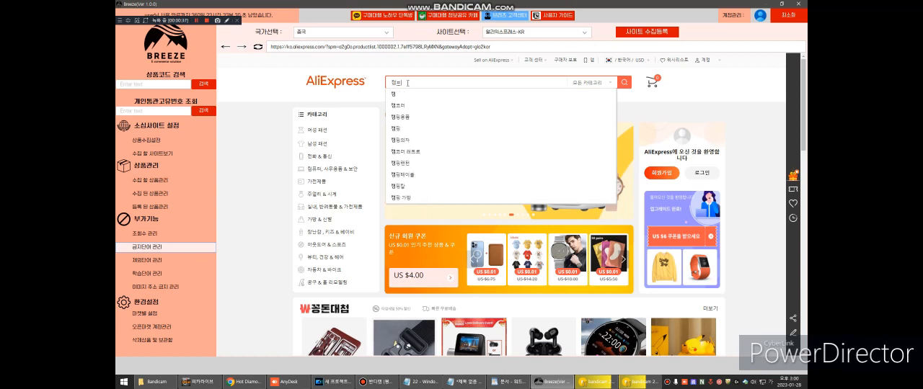
key(Return)
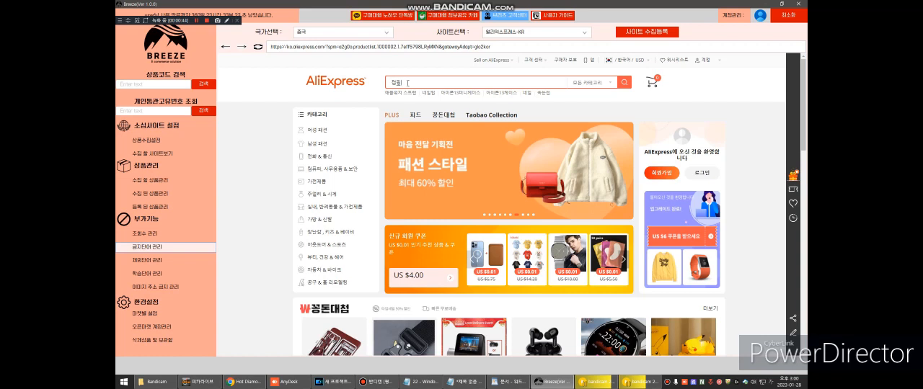
text(의자)
key(Return)
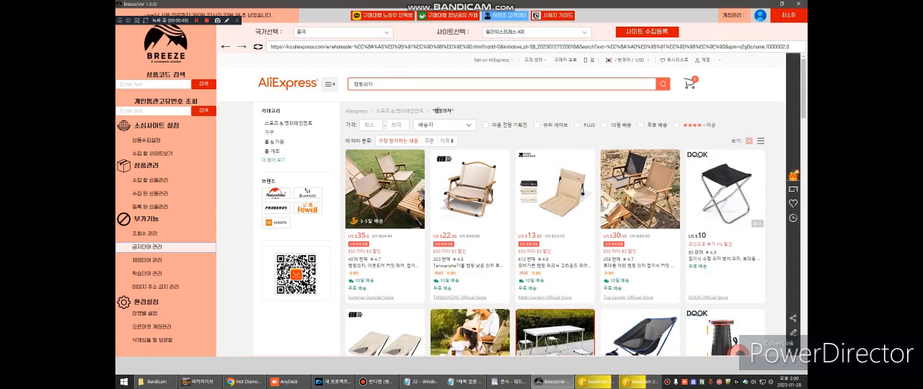
Step: Browse the camping chair results and filter them to items rated four stars or more with free shipping (무료 배송)
scroll(499, 148, down, 10)
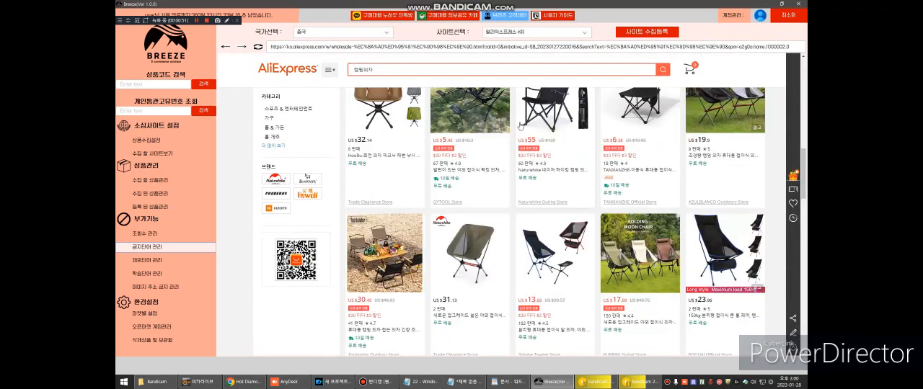
scroll(520, 127, down, 10)
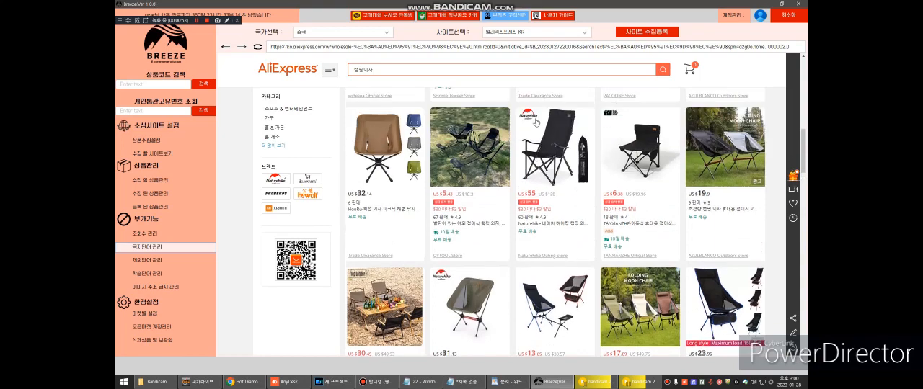
scroll(554, 147, up, 20)
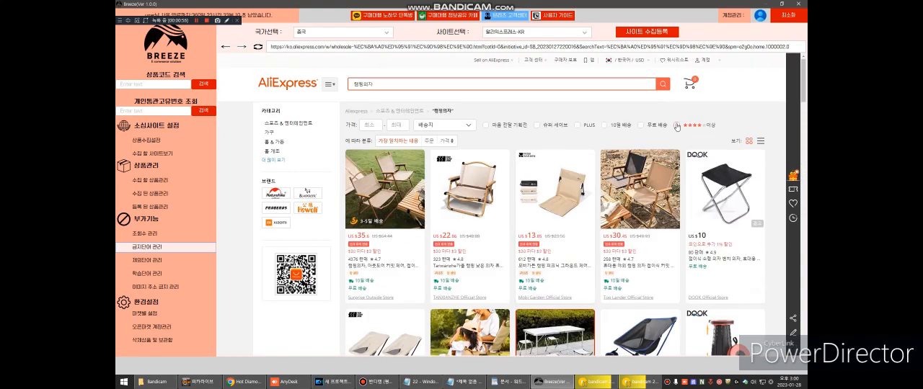
click(677, 126)
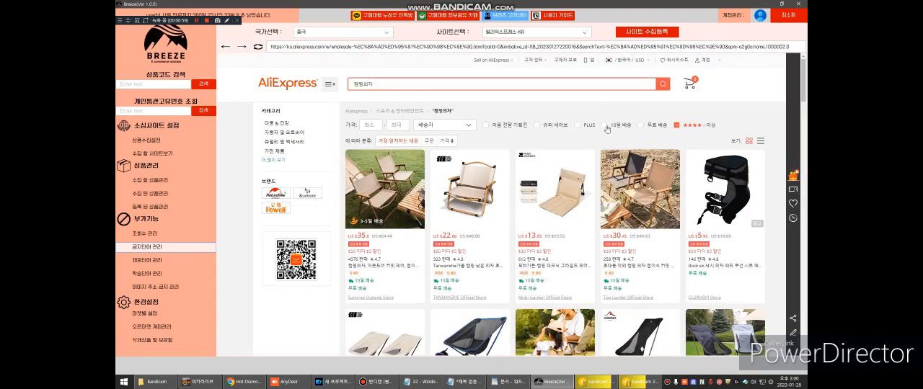
click(640, 126)
Step: Start a site collection registration for the filtered results and name it "알리 캠핑용품 1-1 1페이지까지"
click(647, 38)
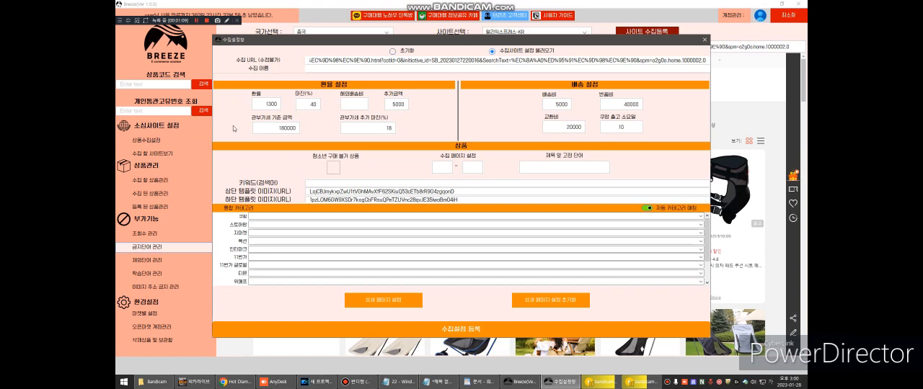
click(366, 70)
text(일)
text(리)
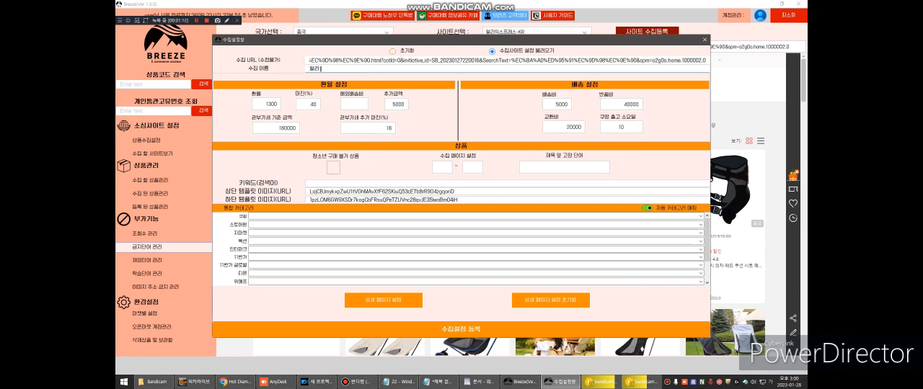
text( 전)
text(핑용품 )
text(1-1 3페이지까)
text(지)
key(BackSpace)
text(1)
Step: Set the collection page range to 1 through 1 and the fixed title prefix word to "캠핑"
click(442, 168)
text(1)
key(Tab)
click(558, 166)
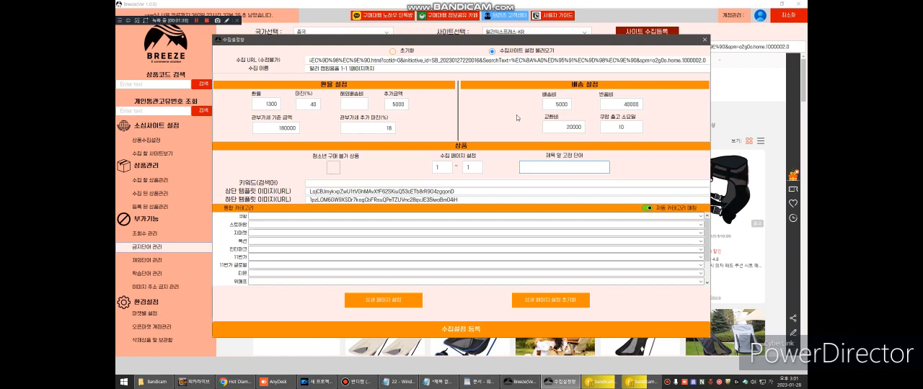
text(캠핑)
Step: Enter "캠핑의자,배낭여행의자," as the search keywords for the collection
click(343, 181)
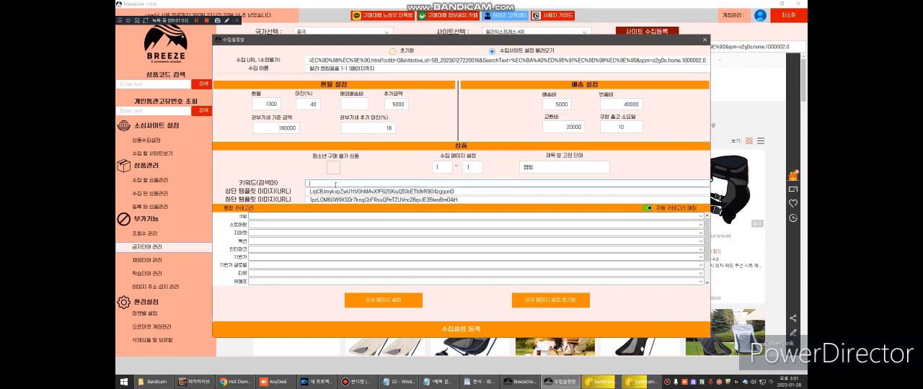
text(캠핑의자,배낭여행의자,)
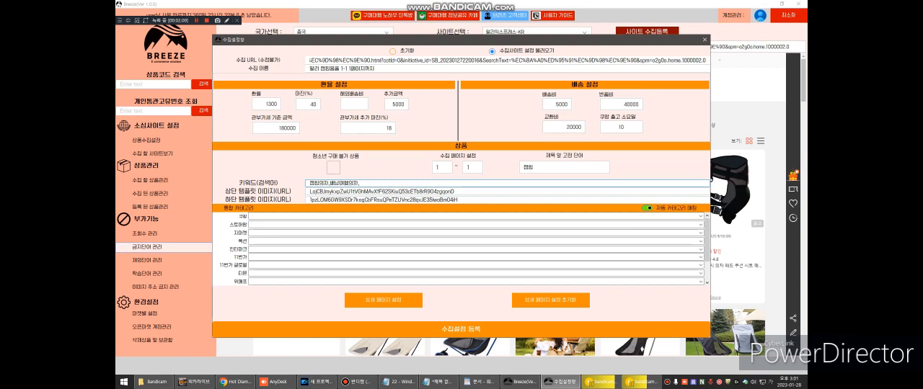
Step: Search the 쿠팡 category for "캠핑의자" and choose 스포츠/레저>캠핑>의자/테이블>캠핑의자, matching the other markets' categories automatically
click(262, 217)
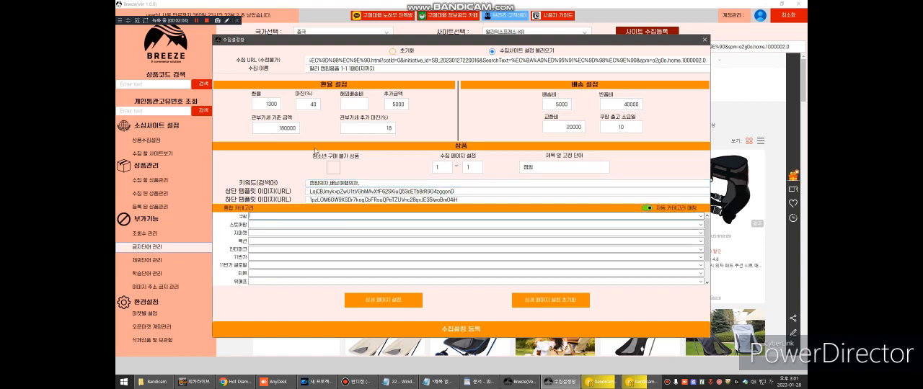
text(캠핑의자)
key(Down)
click(285, 214)
click(284, 215)
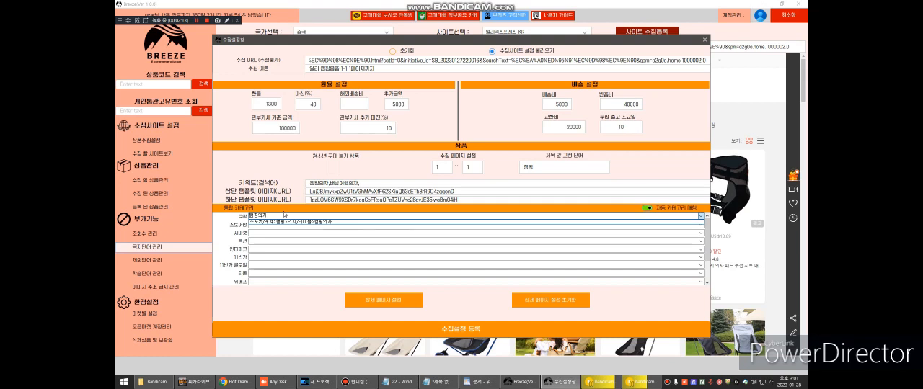
click(283, 221)
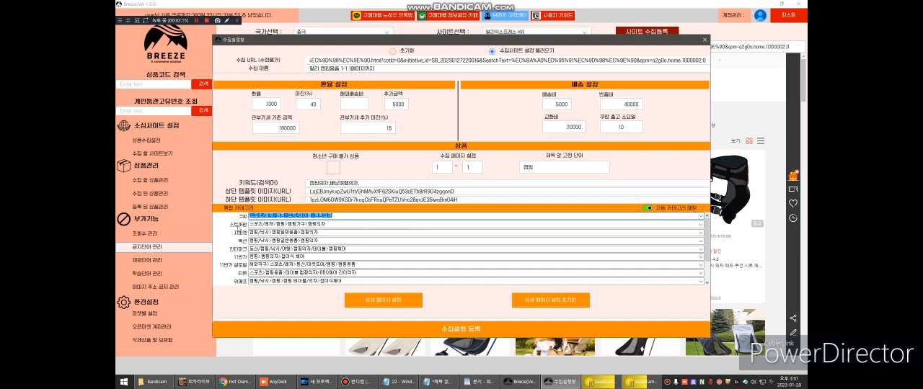
click(311, 264)
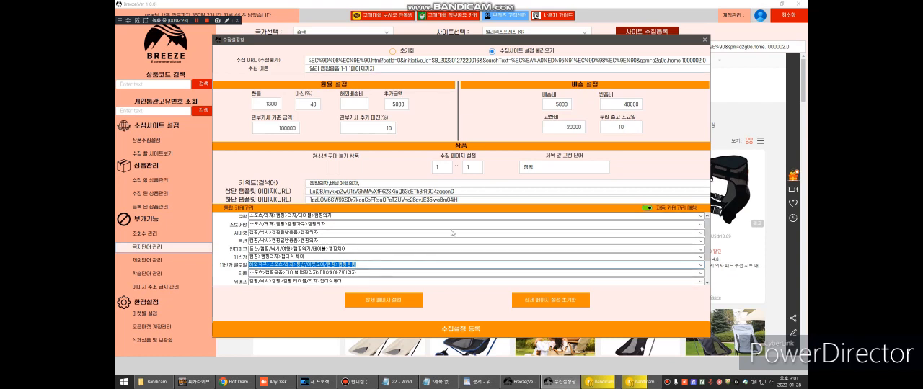
Step: Register the collection settings and open the list of products to collect (수집 할 상품관리)
click(465, 333)
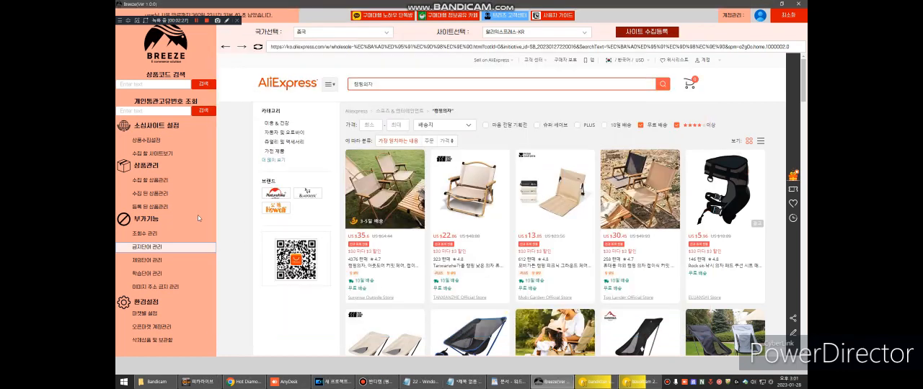
click(158, 180)
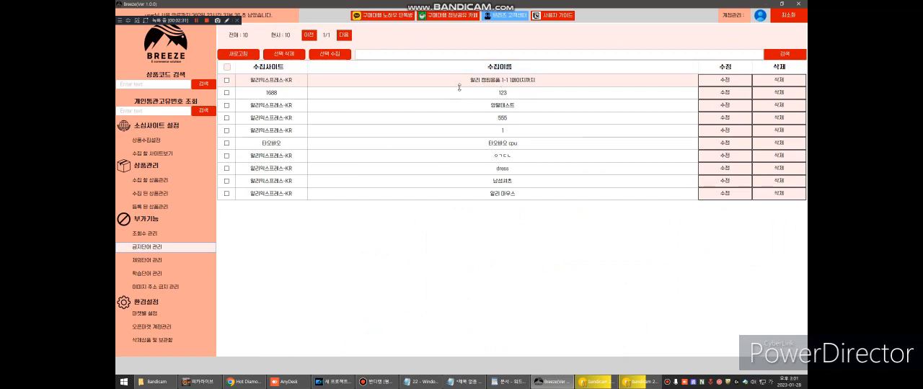
Step: Run collection for the 알리 캠핑용품 1-1 1페이지까지 group with 행사 상품 제외, speed 0 seconds and minimum price 0 won, and stop it
click(227, 81)
click(330, 54)
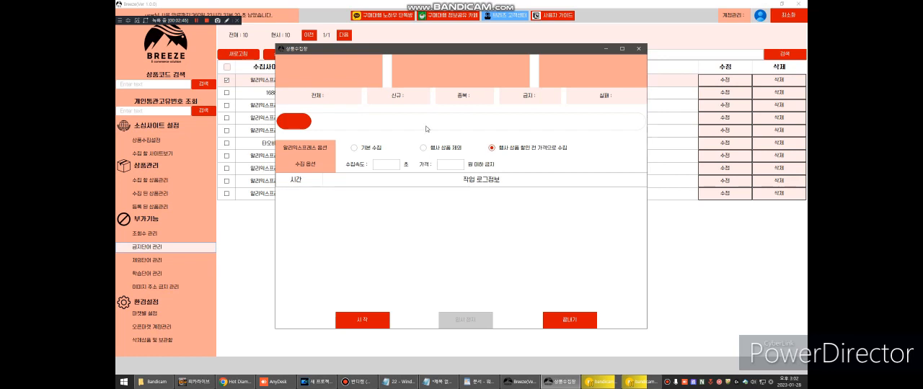
click(423, 148)
click(389, 165)
text(0)
click(450, 164)
text(0)
click(385, 319)
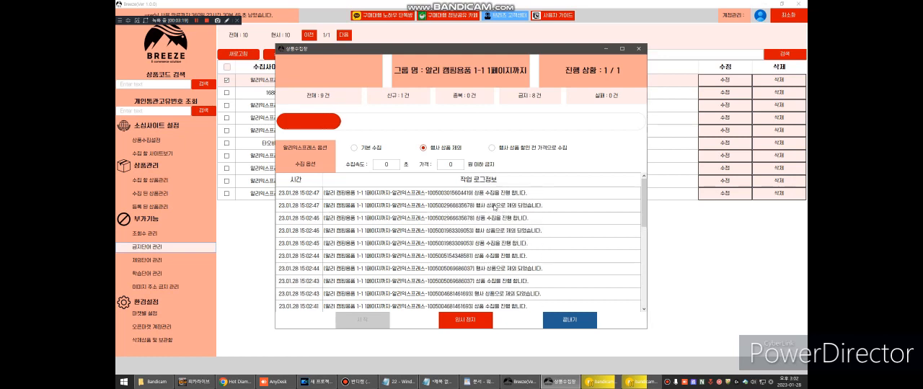
click(464, 320)
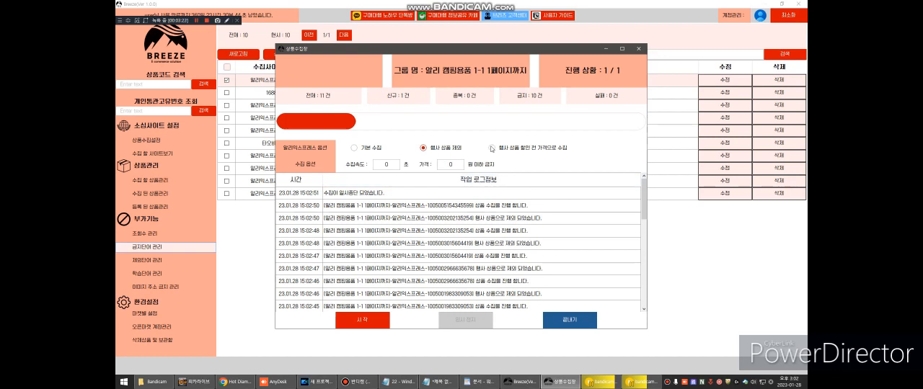
click(575, 321)
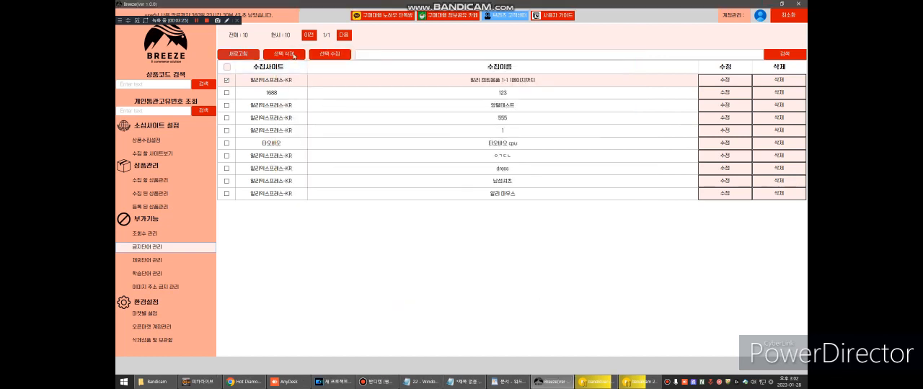
Step: Start collecting the same group with 행사 상품 할인 전 가격으로 수집, speed 0 seconds and minimum price 0 won
click(322, 55)
click(381, 163)
text(0)
click(454, 165)
text(0)
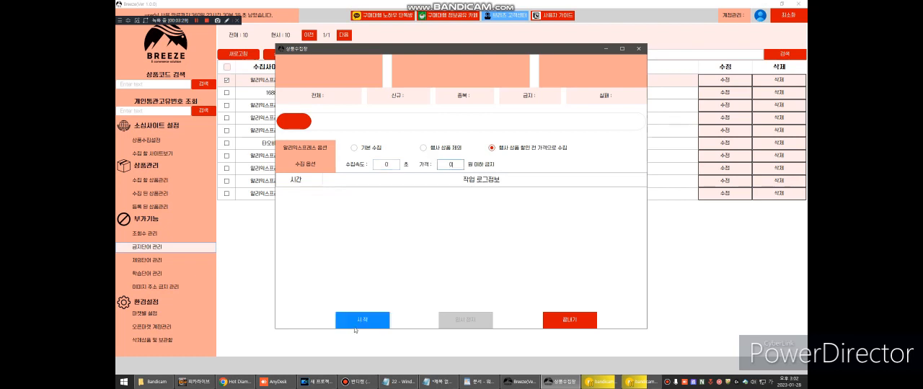
click(355, 327)
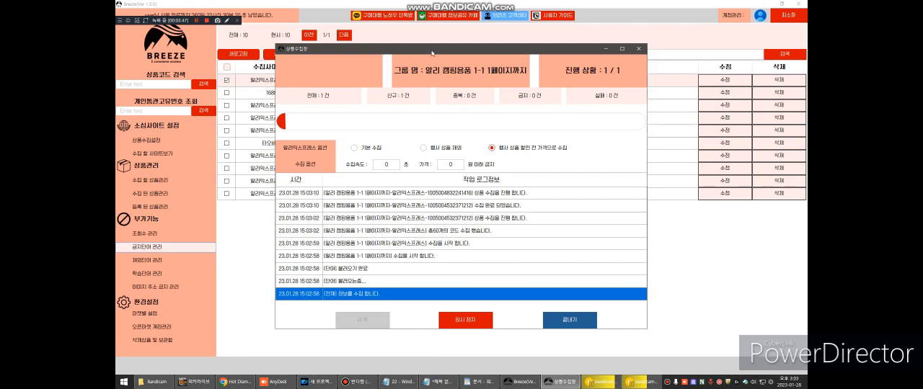
Step: Stop the running collection and open the list of collected products (수집 된 상품관리)
drag(432, 54, 416, 47)
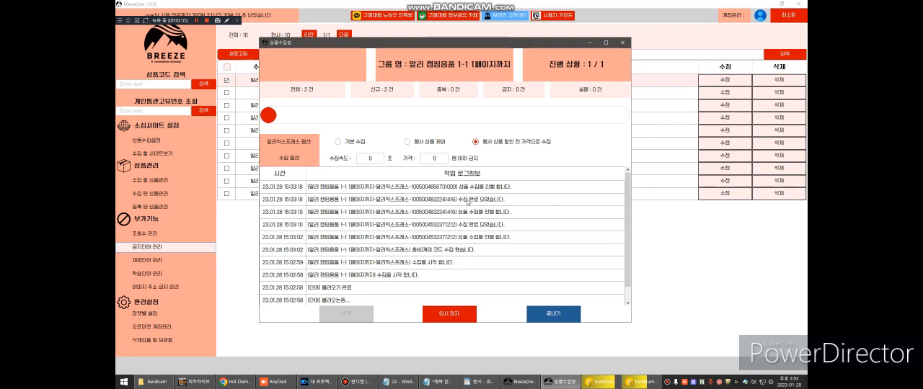
click(468, 228)
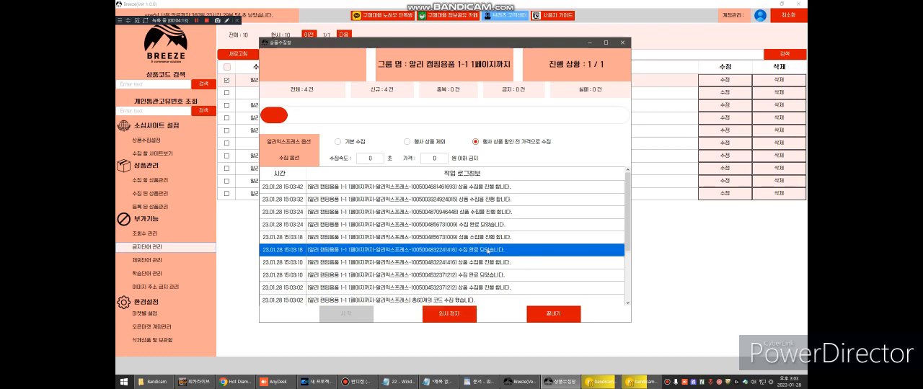
click(464, 313)
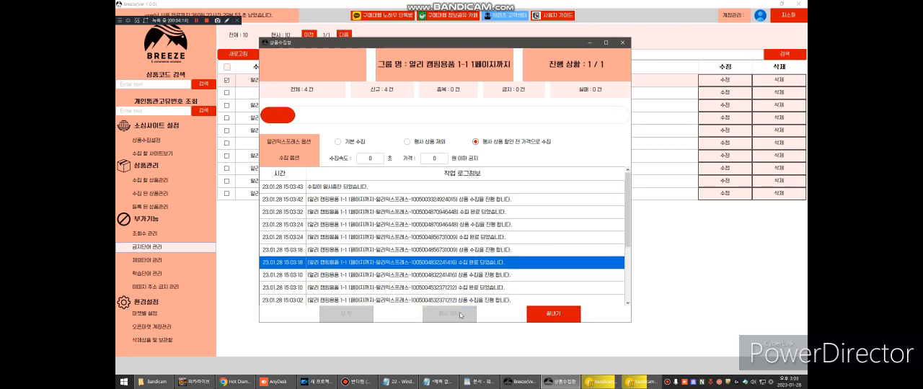
click(543, 315)
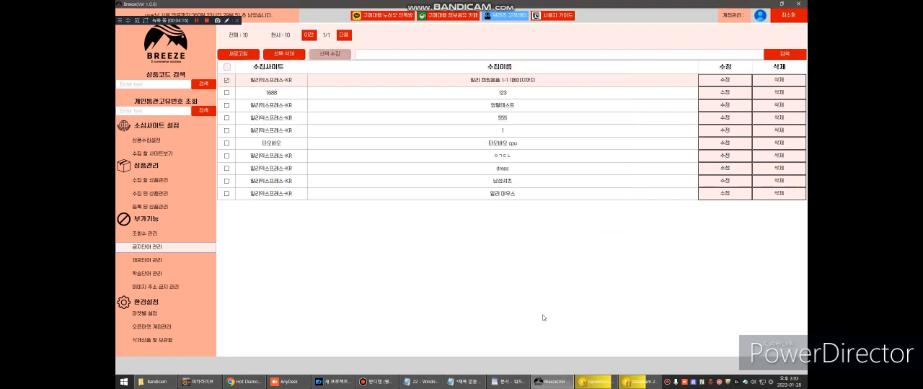
click(190, 192)
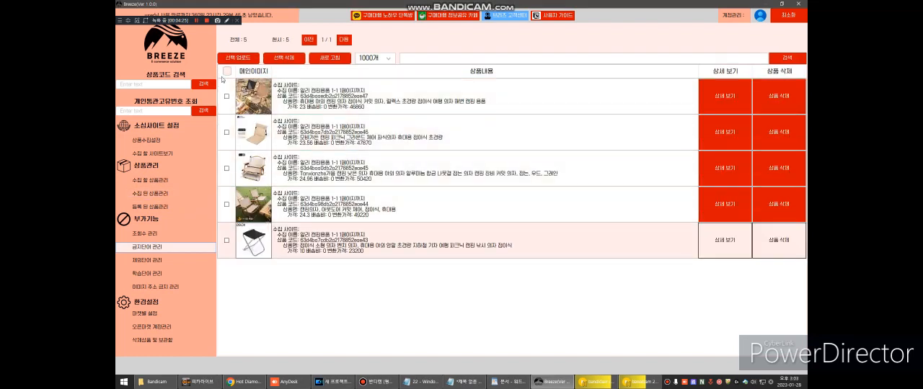
Step: Prepare all collected products for upload to the 스토어팜 market with the price option 최고가기준 옵션 제외
click(227, 72)
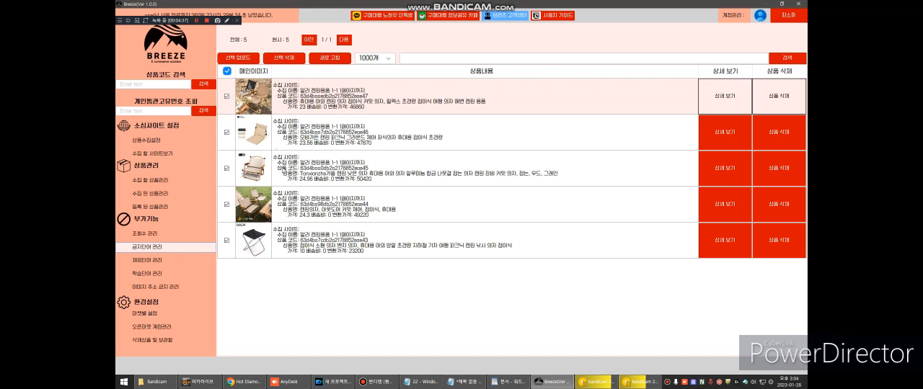
click(240, 60)
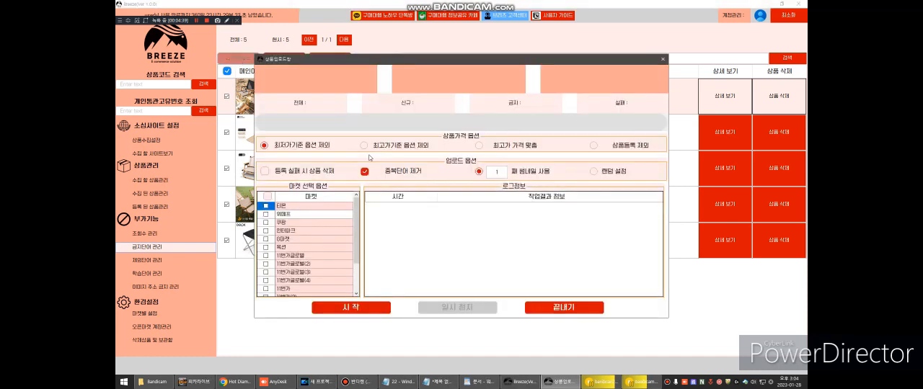
scroll(325, 216, down, 2)
click(265, 280)
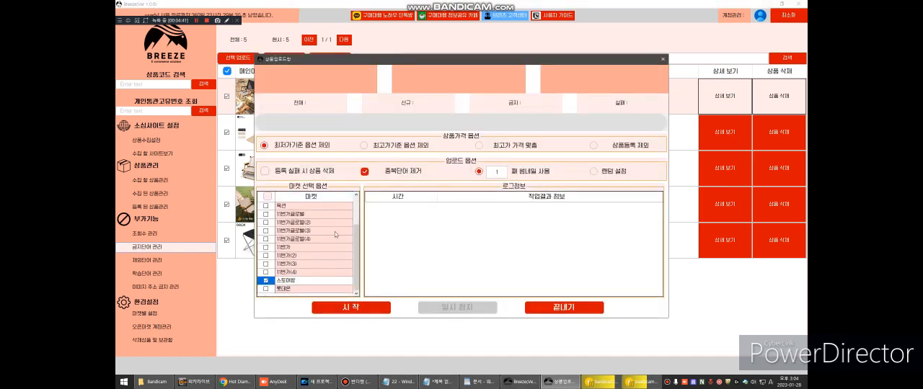
click(364, 145)
Step: Switch to the WordPad document and write the example lines "1만원" and "50%넘어가면"
click(478, 382)
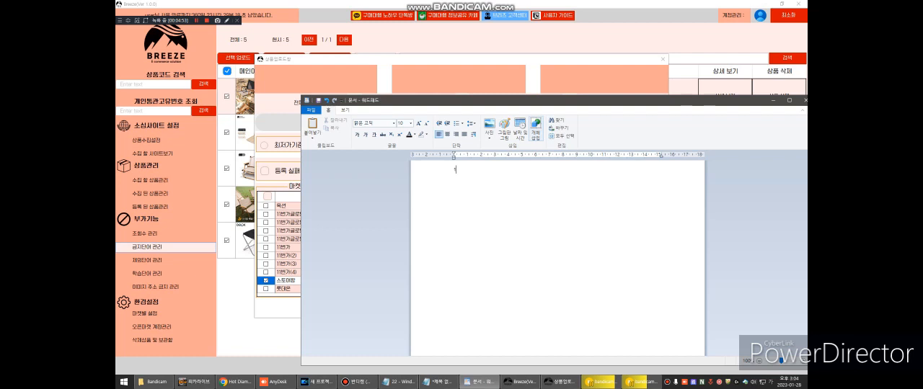
text(만)
key(BackSpace)
key(BackSpace)
key(BackSpace)
text(만원)
key(Return)
key(Return)
text(50%할인)
text(어가면)
drag(405, 101, 499, 92)
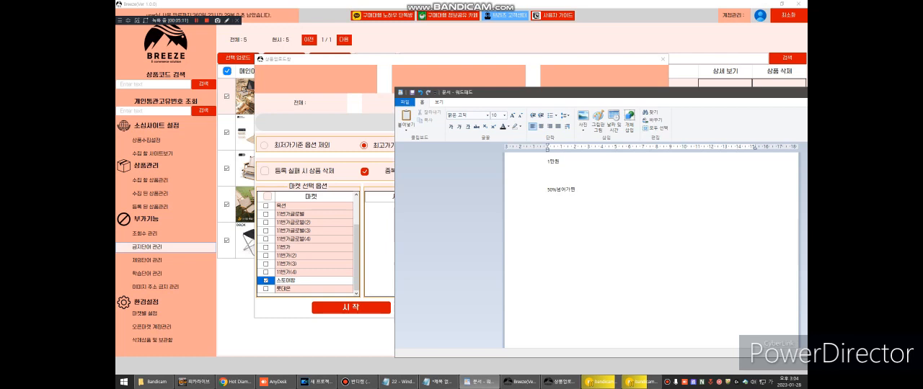
Step: Add the price example lines "1만원" and "-50% 5천원" to the notes
text(1만원  )
text(-50%)
text( 5천원)
drag(523, 93, 525, 90)
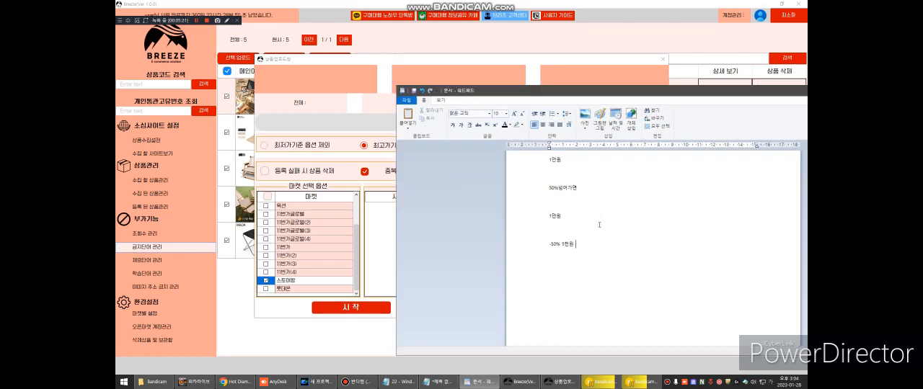
Step: Replace the last note line with "1만원짜리에 50%" and add "15000원" below it
triple_click(597, 248)
key(BackSpace)
text(1만ㅇ원짜리에 50)
text(15000ㅇ)
drag(493, 91, 585, 91)
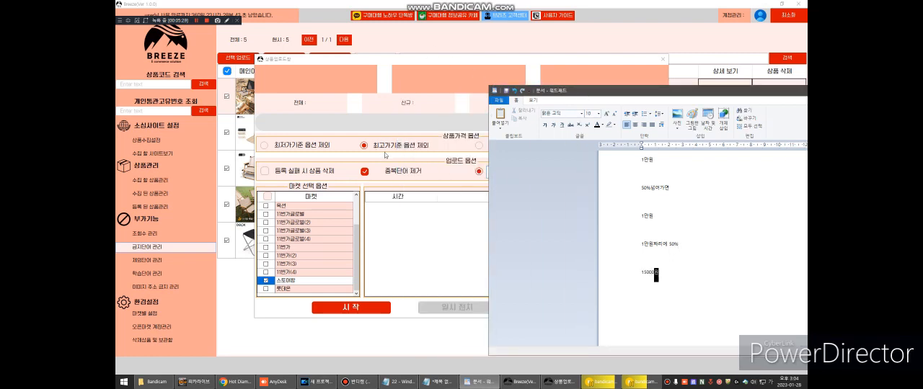
drag(590, 92, 351, 62)
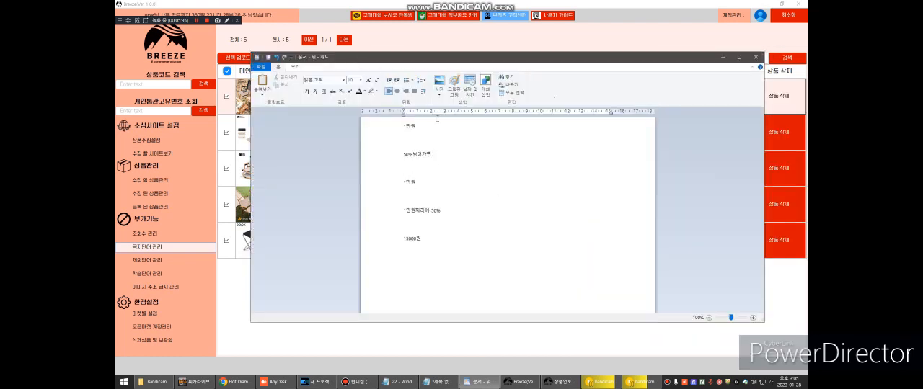
drag(428, 66, 551, 90)
Step: Return to the Breeze upload window, set the thumbnail number to 2 and start the product upload
drag(405, 63, 349, 57)
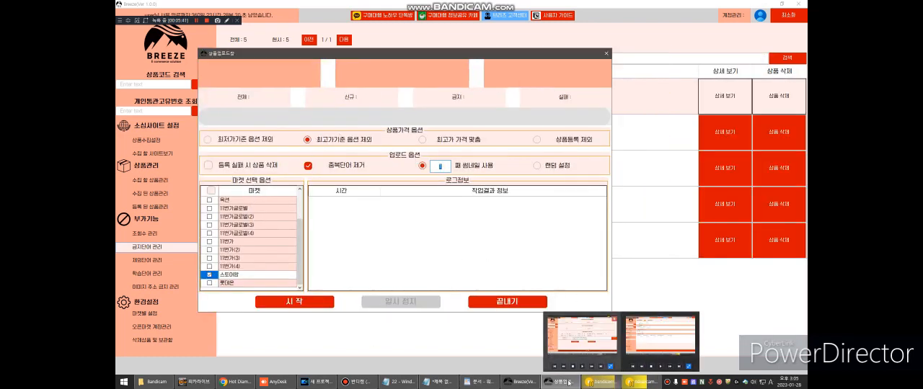
mouse_move(564, 385)
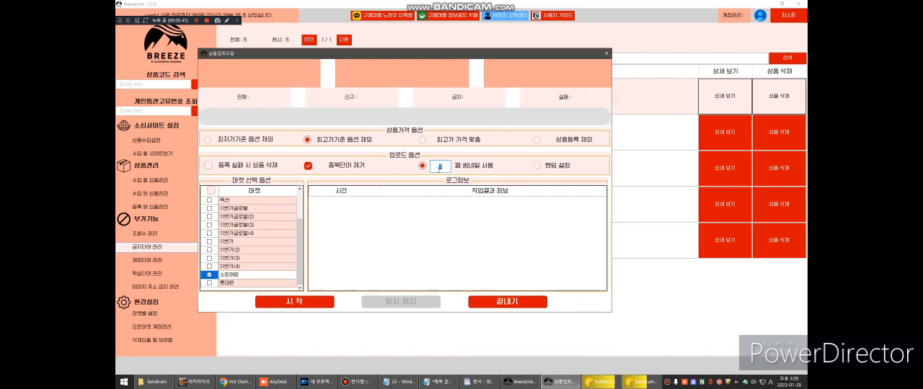
text(3)
click(310, 298)
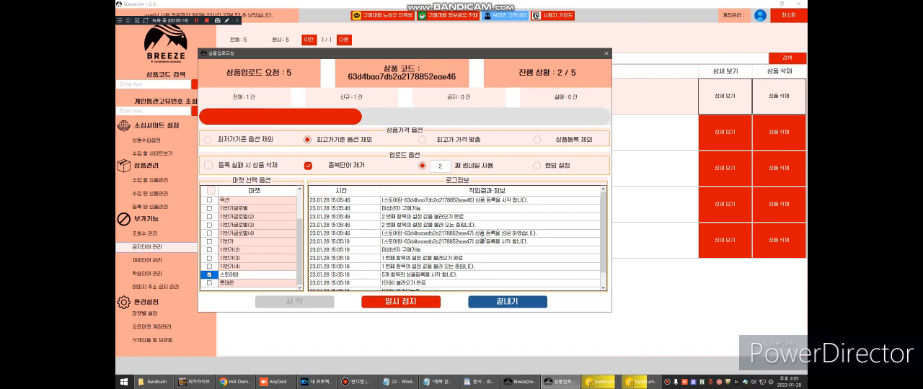
Step: Check the upload log for the 스토어팜 registrations, and stop the upload and close its window
click(482, 234)
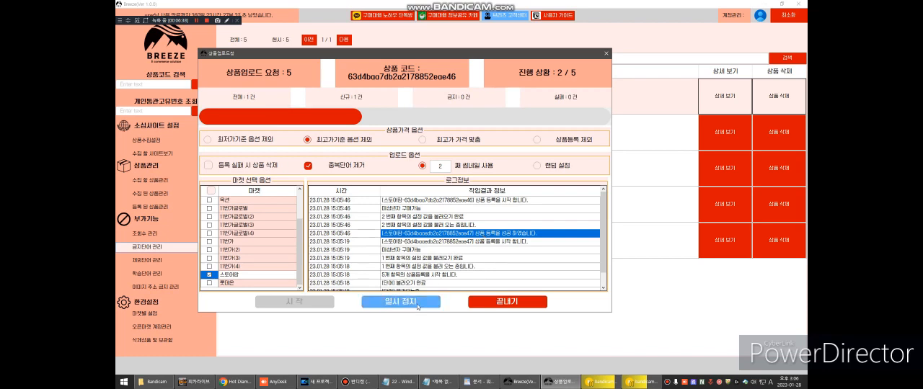
scroll(422, 251, down, 1)
scroll(422, 251, up, 1)
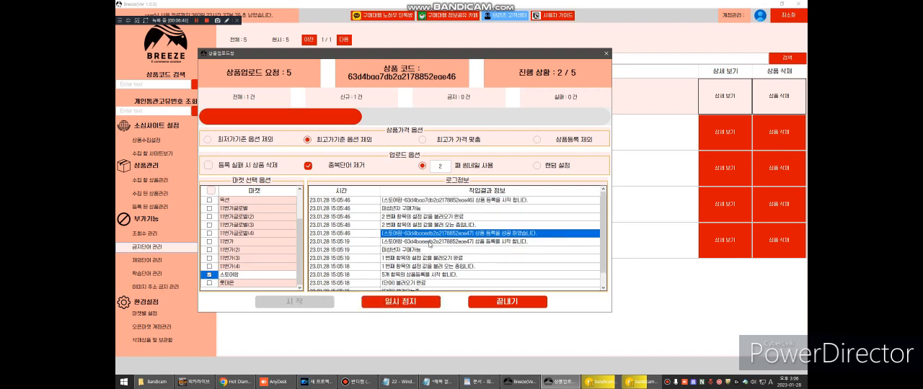
click(422, 308)
click(507, 301)
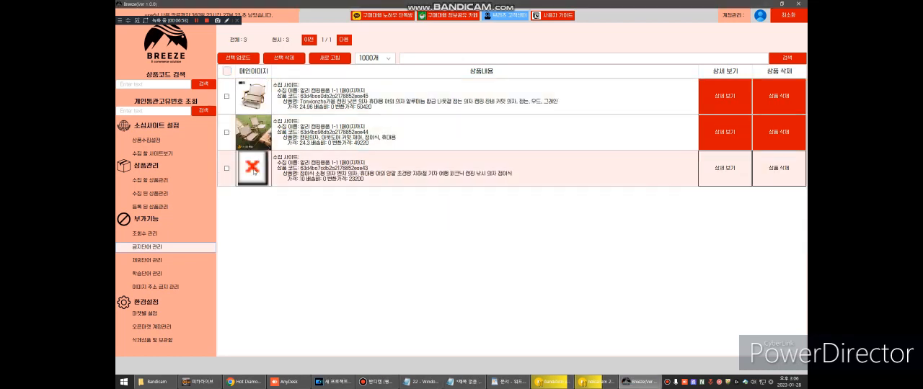
Step: Open the 스마트스토어 page of the first product in the registered products list (등록 된 상품관리)
click(170, 208)
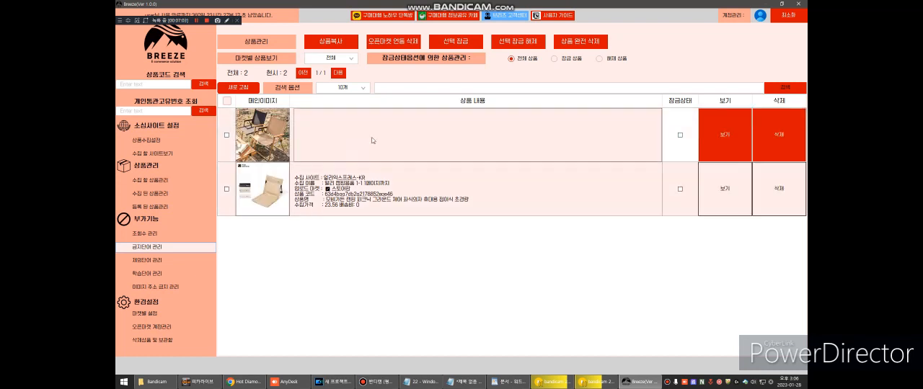
right_click(372, 138)
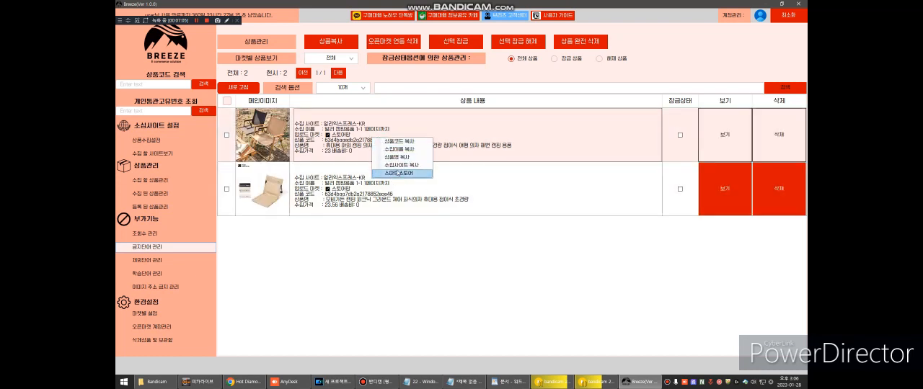
click(400, 174)
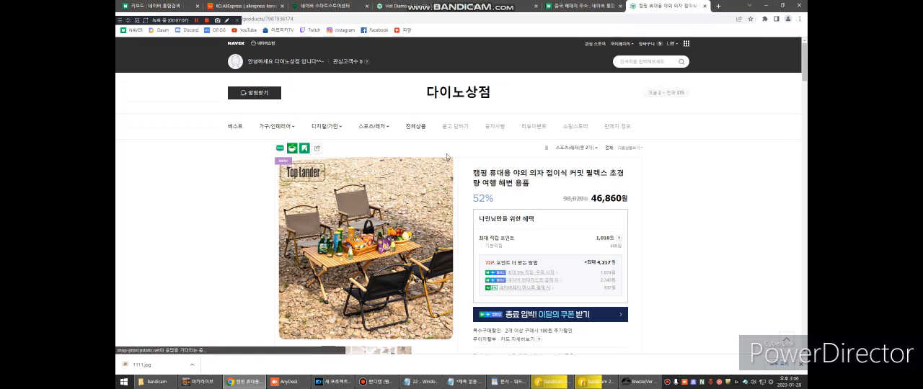
Step: Examine the uploaded camping chair's store page, including its price, options, notices, specifications and detail images
scroll(542, 130, down, 2)
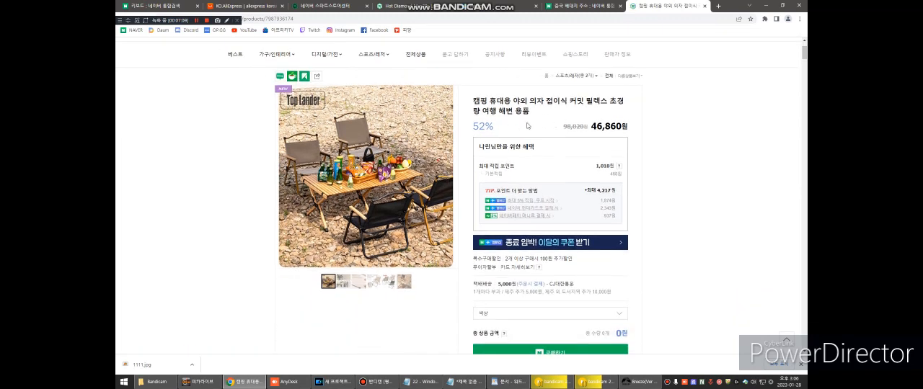
scroll(475, 130, down, 6)
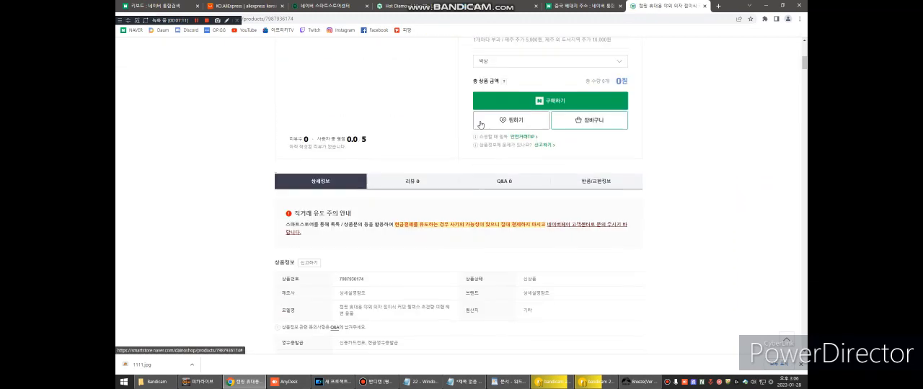
scroll(493, 125, down, 3)
scroll(467, 163, down, 5)
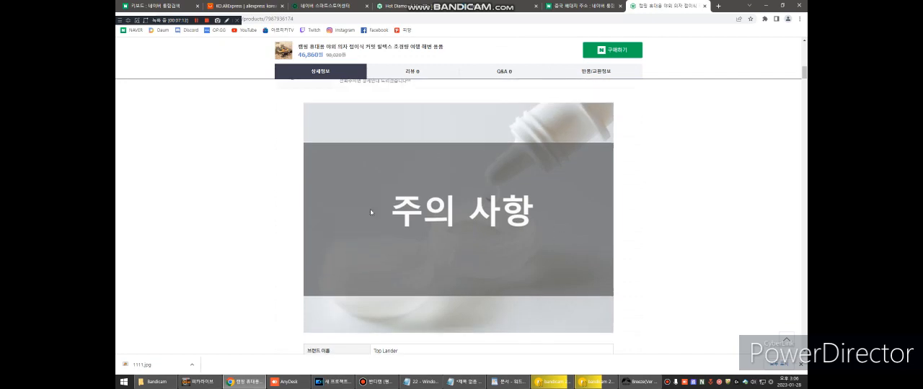
scroll(466, 189, down, 10)
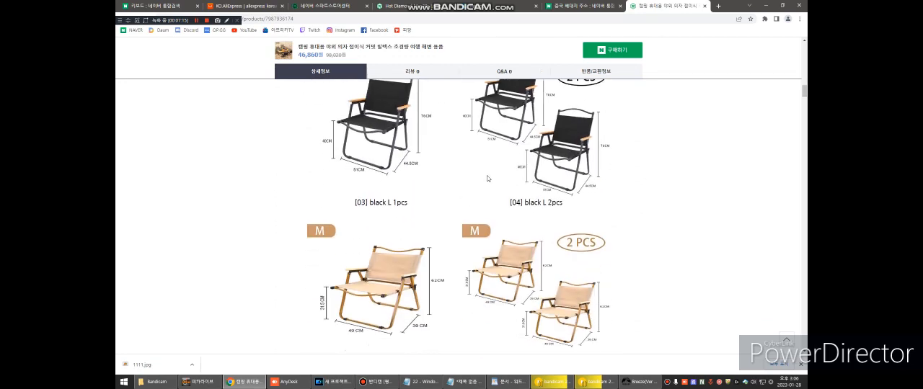
scroll(490, 176, down, 5)
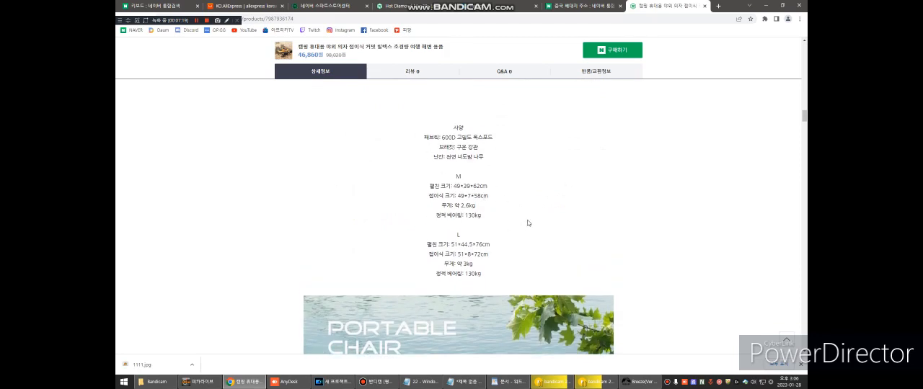
scroll(528, 224, down, 10)
scroll(522, 210, down, 10)
scroll(498, 206, down, 10)
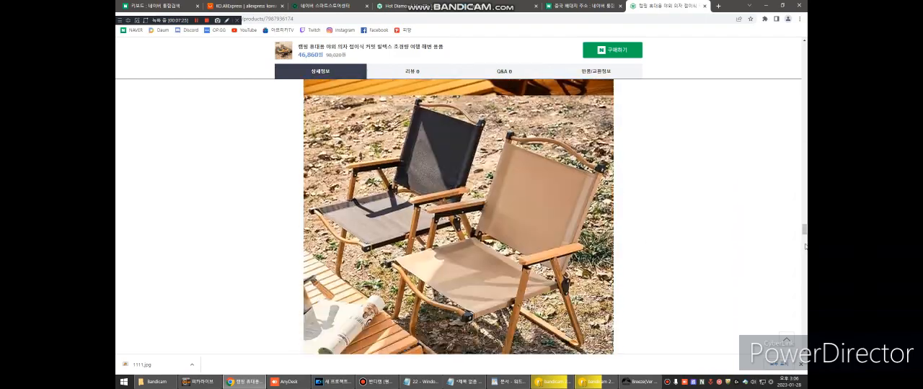
Step: Return to the beginning of the chair's product page, open the store's main page and review its full product list (전체상품)
drag(805, 233, 802, 44)
scroll(661, 84, down, 3)
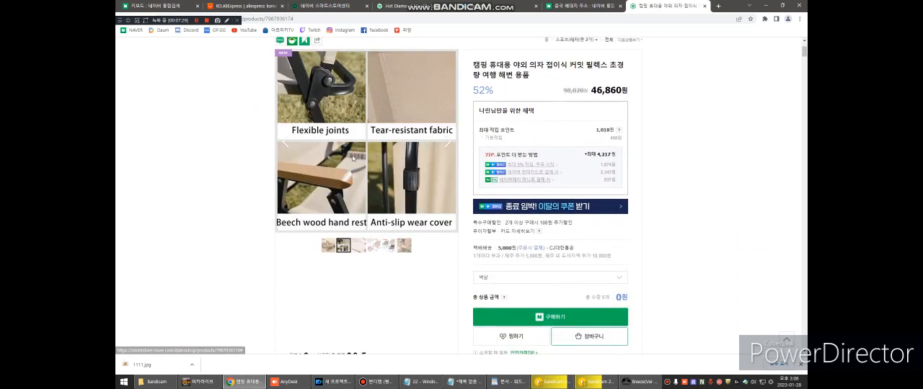
scroll(347, 83, up, 3)
click(456, 91)
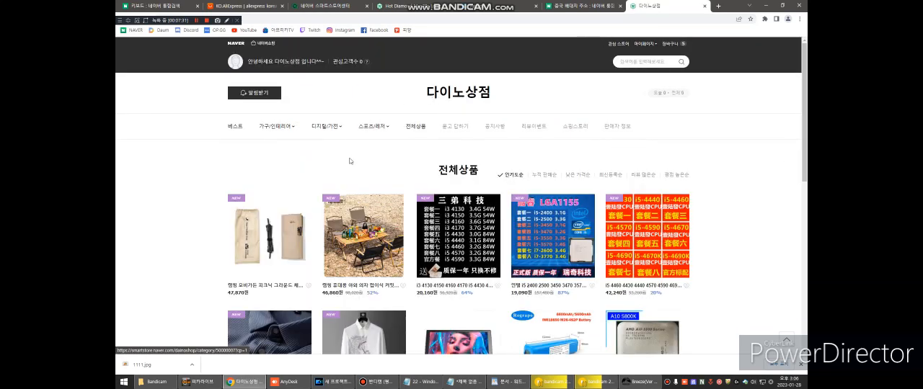
scroll(369, 170, down, 2)
scroll(303, 194, up, 1)
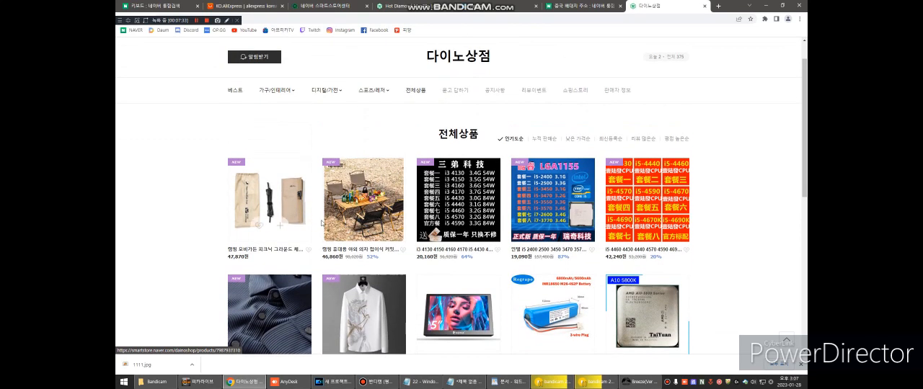
Step: Switch to Breeze, reduce its window so the browser shows behind it, and compare its registered products with the store's product list
click(638, 381)
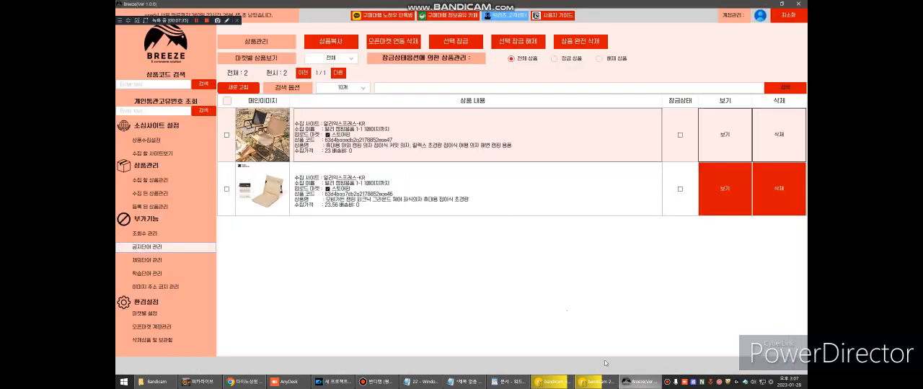
click(788, 14)
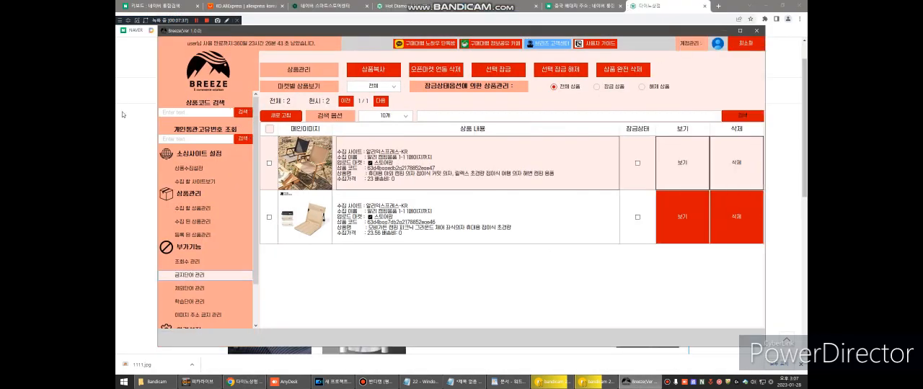
click(121, 114)
click(638, 381)
click(139, 179)
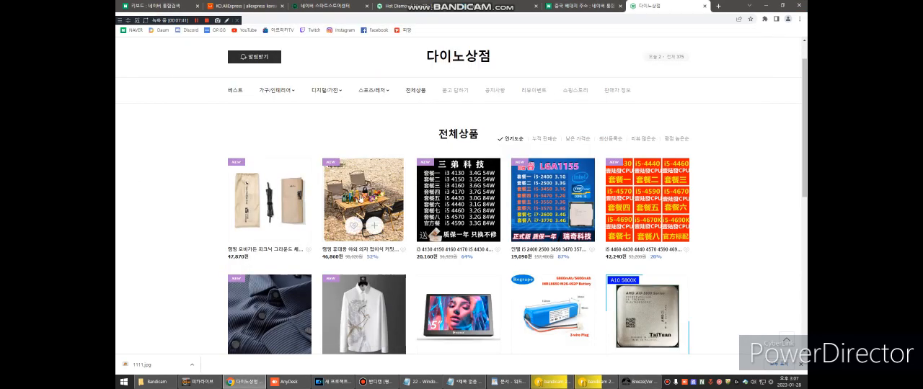
click(639, 382)
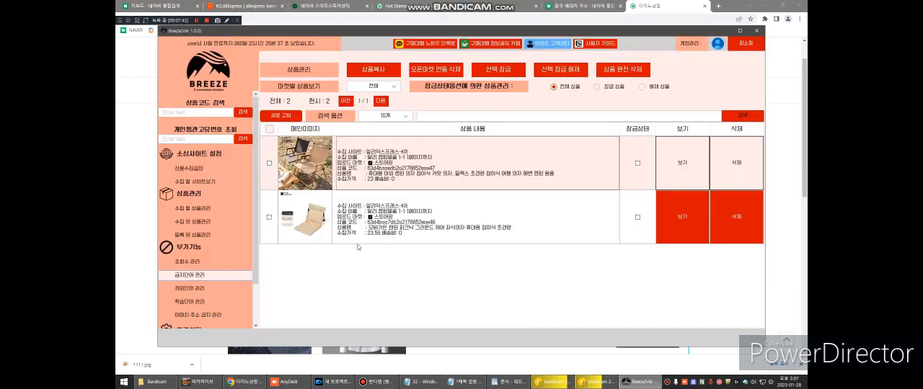
click(121, 209)
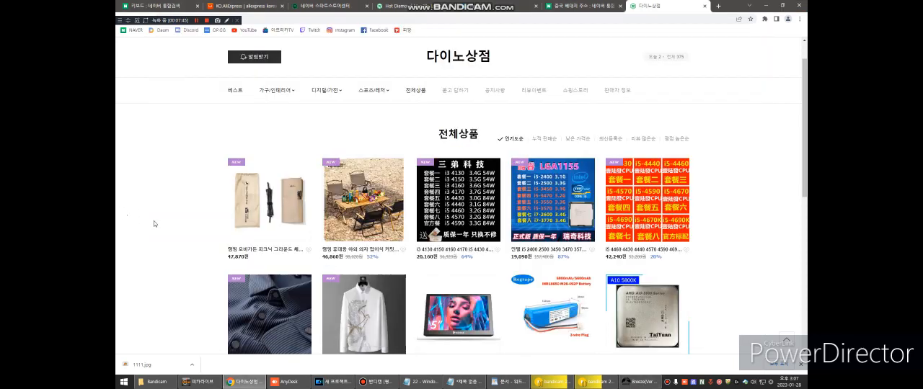
scroll(202, 194, down, 1)
scroll(202, 190, up, 1)
Step: Open the site-to-collect view (수집 할 사이트보기) in Breeze and browse the AliExpress camping chair search results
click(624, 379)
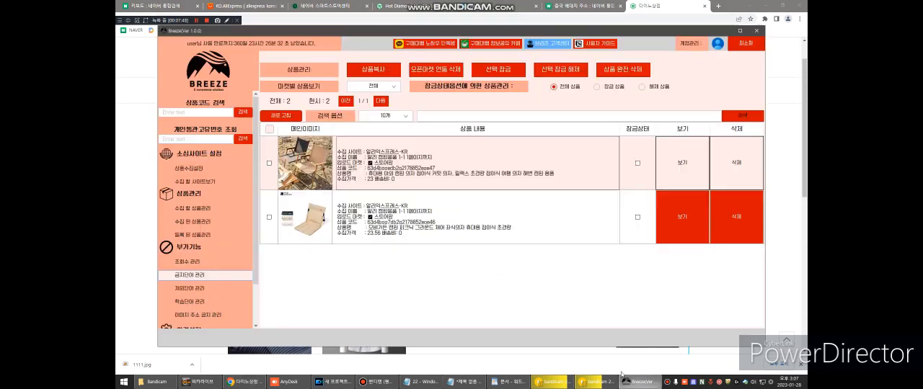
click(193, 181)
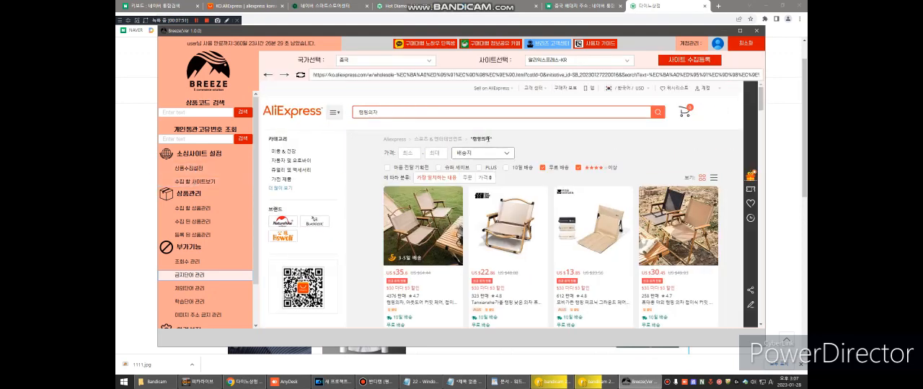
scroll(541, 169, down, 10)
scroll(593, 165, up, 2)
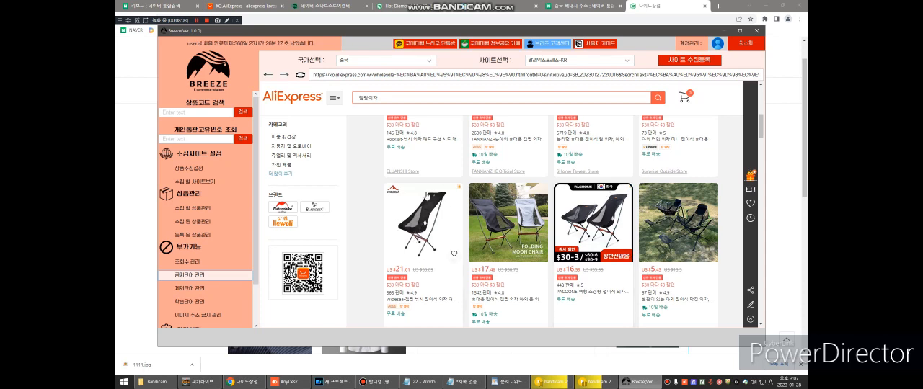
scroll(431, 219, down, 1)
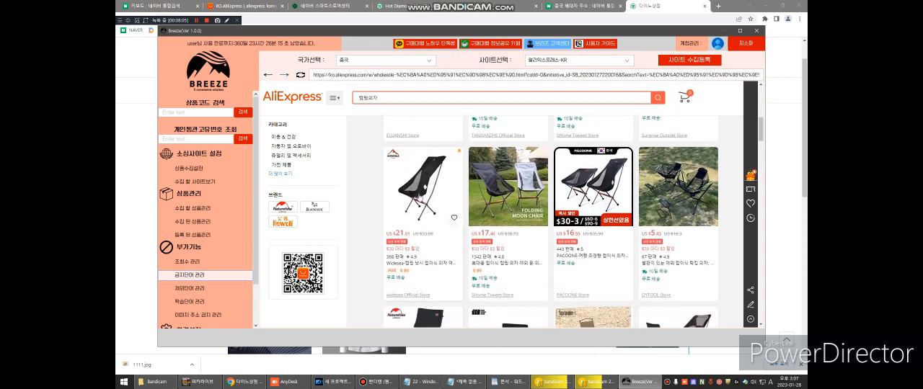
scroll(425, 199, up, 1)
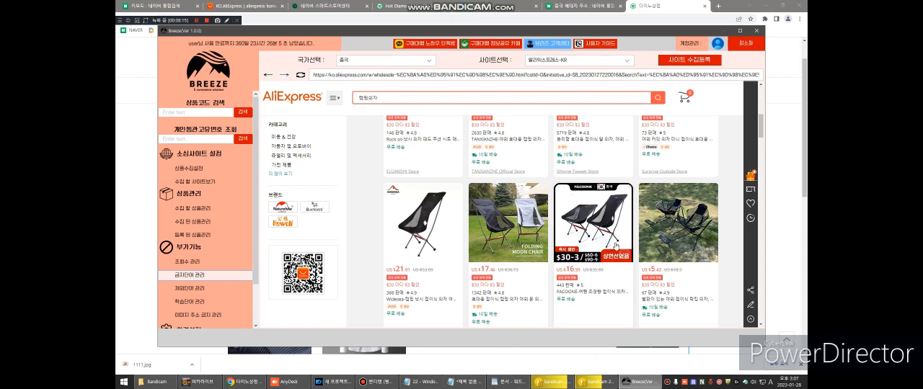
scroll(620, 211, down, 1)
scroll(614, 214, up, 5)
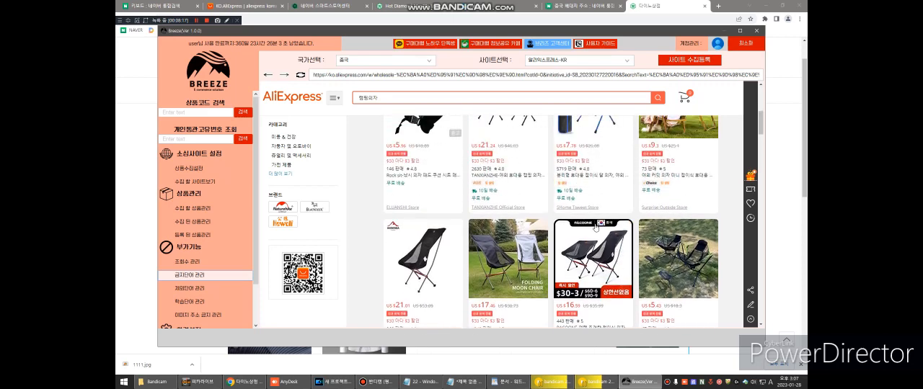
scroll(587, 225, down, 1)
scroll(587, 224, down, 5)
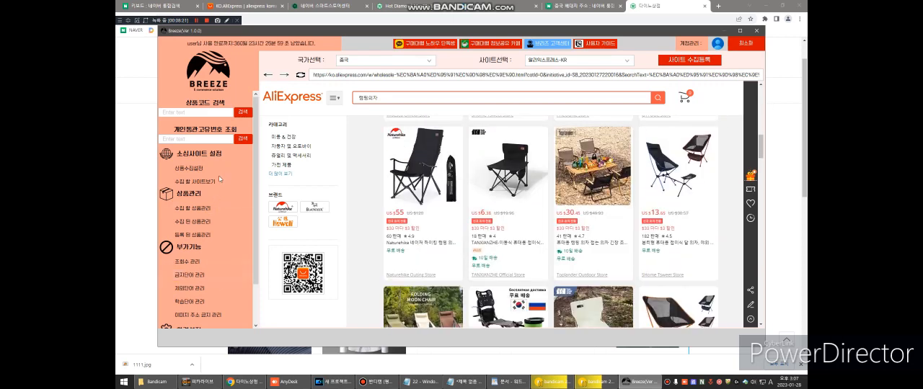
scroll(202, 207, down, 2)
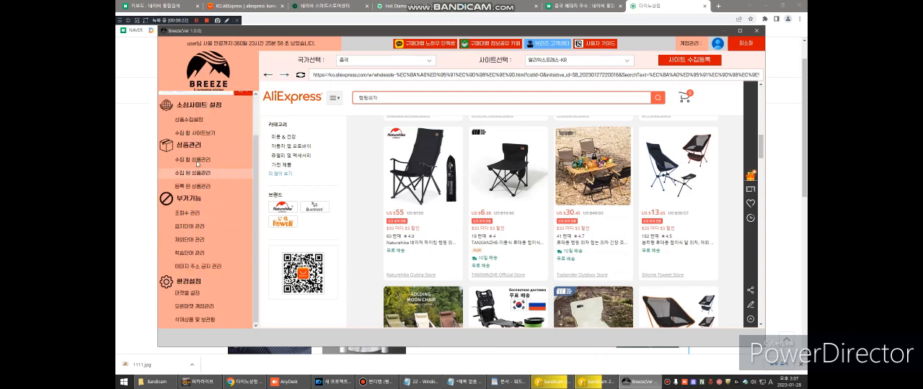
Step: View the product collection settings and the registered products list (등록 된 상품관리) in Breeze, and return to the store page in the browser
click(201, 121)
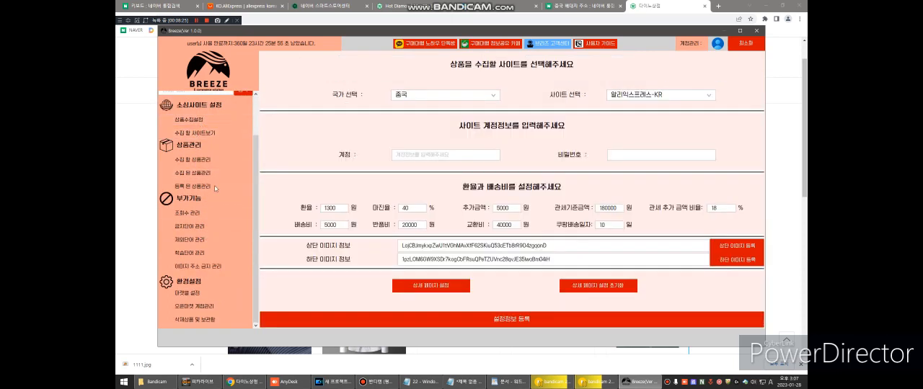
click(213, 187)
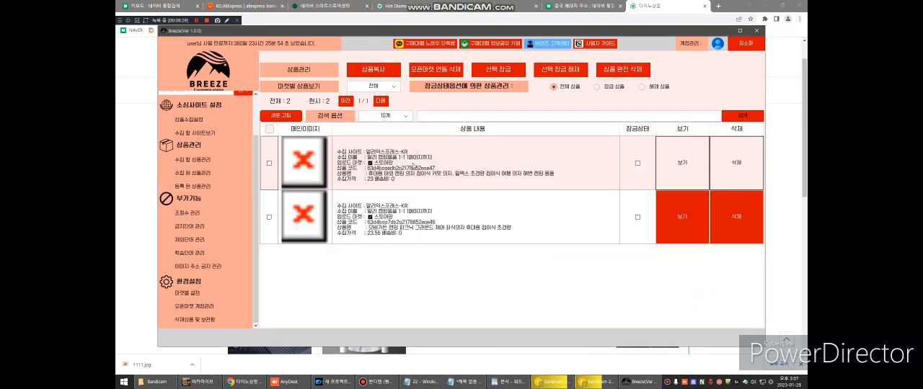
click(126, 214)
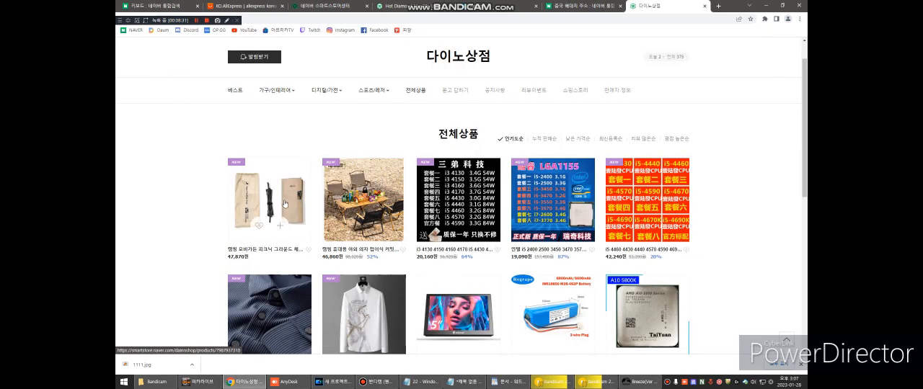
scroll(282, 130, up, 1)
Step: Open 상품 조회/수정 in the Smart Store Center and copy the first listed product's seller product code (판매자상품코드)
click(328, 6)
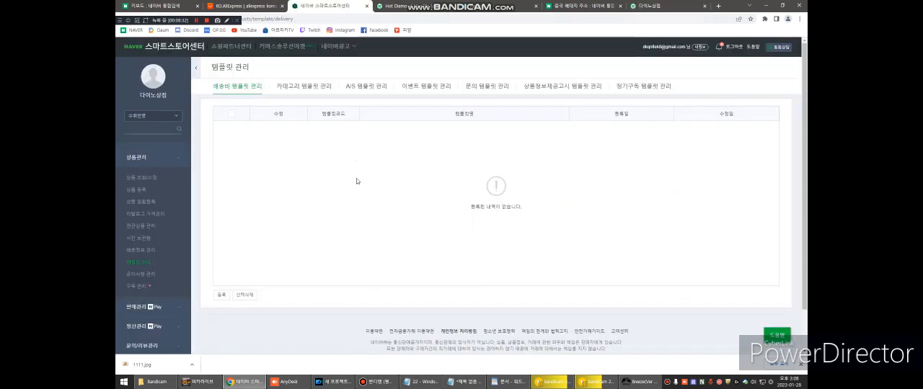
click(152, 181)
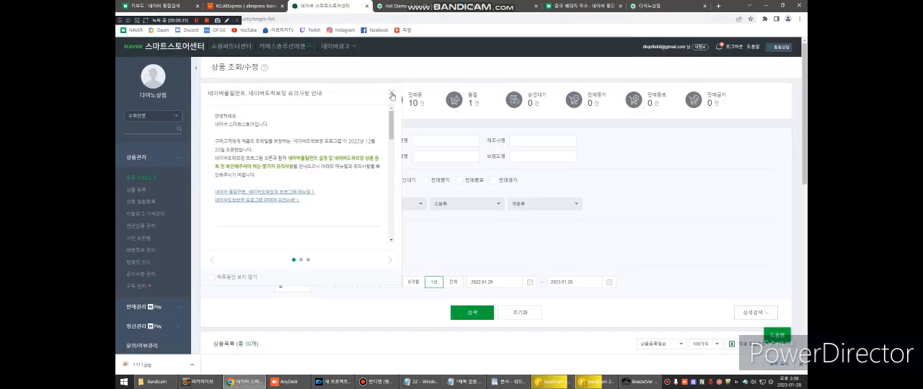
scroll(412, 220, down, 2)
scroll(412, 220, down, 5)
double_click(353, 157)
double_click(354, 158)
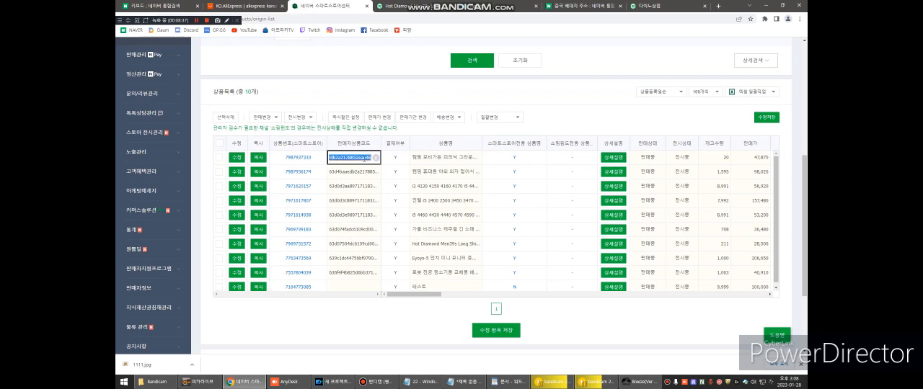
Step: Search Breeze's registered products for the copied product code and open the matching product's AliExpress source page
click(638, 381)
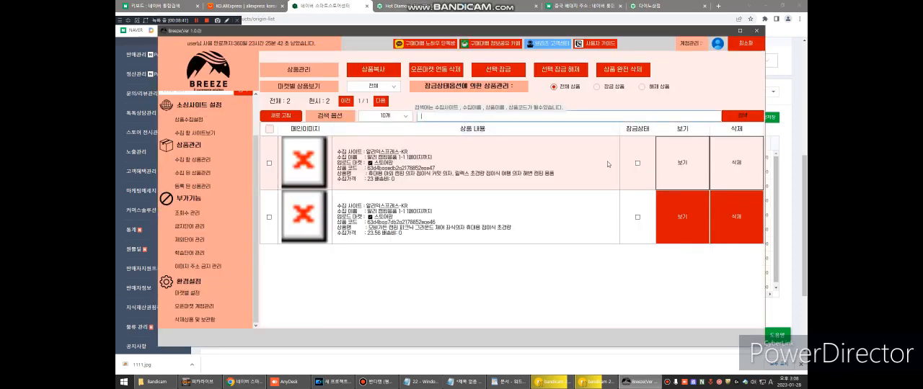
text(63d4boo7db2o2178852eoe46)
click(736, 116)
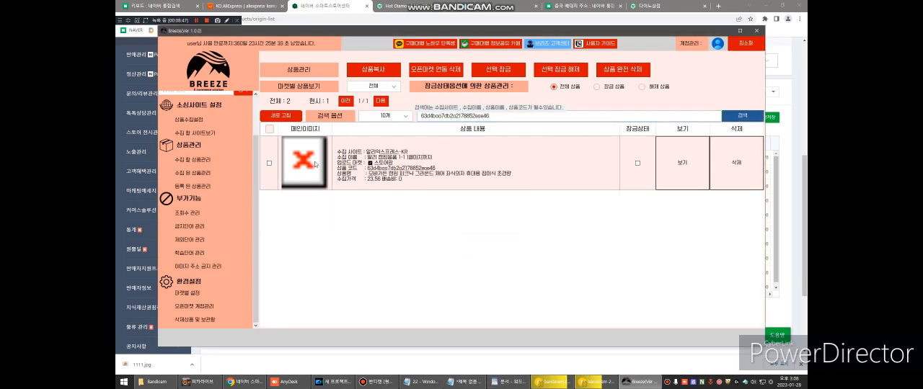
click(666, 164)
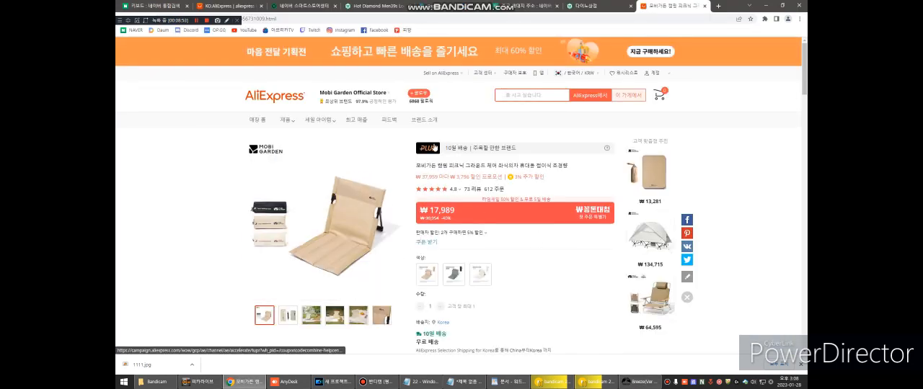
Step: Examine the ground chair's AliExpress page, including its price, color options, shipping information and product images
scroll(531, 186, down, 2)
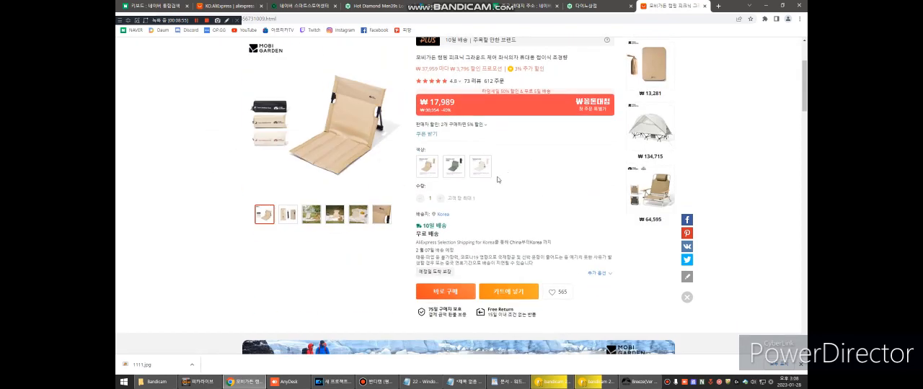
scroll(522, 208, up, 1)
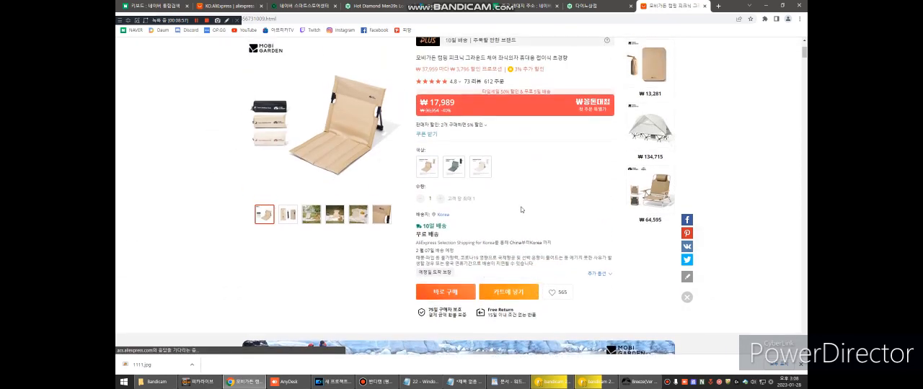
scroll(529, 184, down, 8)
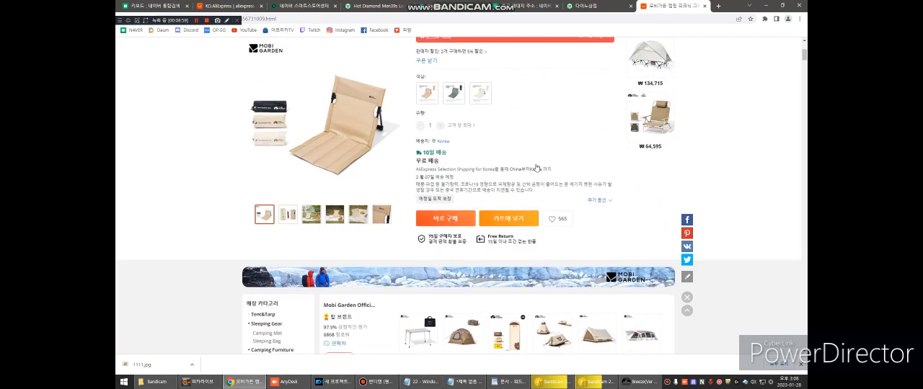
scroll(543, 164, up, 10)
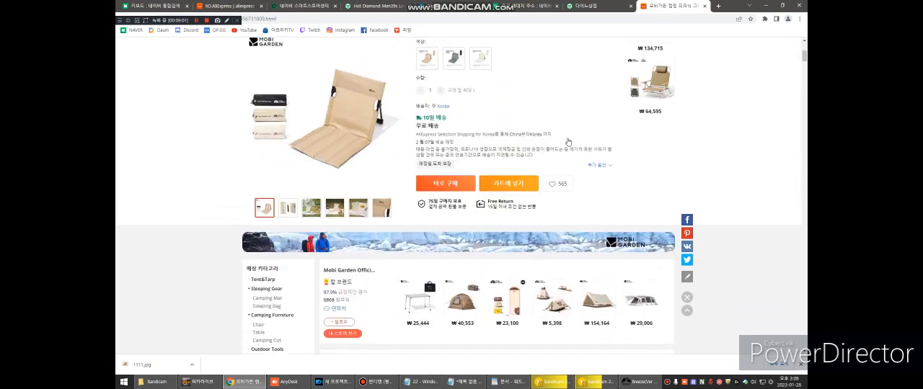
scroll(546, 182, down, 2)
scroll(546, 182, up, 1)
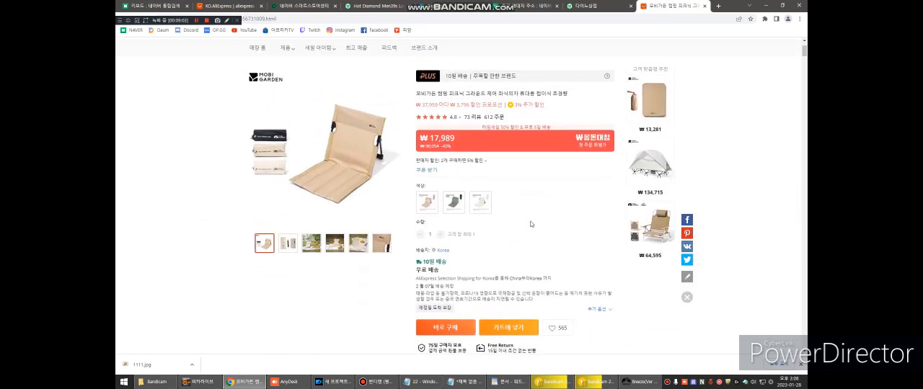
scroll(211, 144, up, 2)
scroll(214, 163, down, 2)
Step: Switch to Breeze, open banned word management (금지단어 관리), add the shared (공용) banned word 바보, and view the Excel upload option
mouse_move(631, 387)
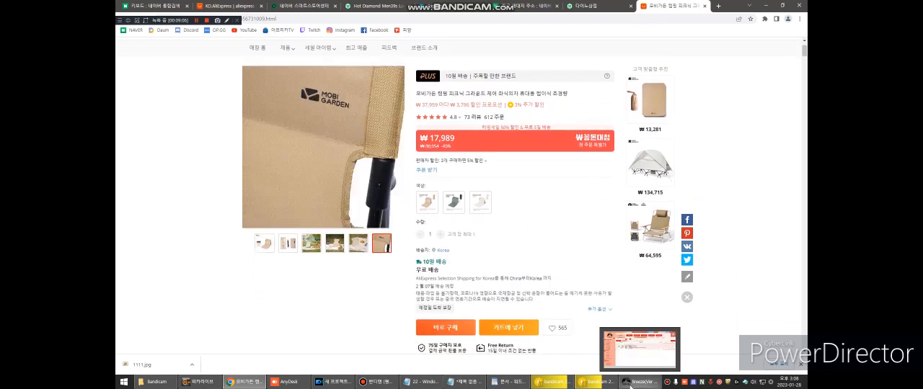
click(636, 363)
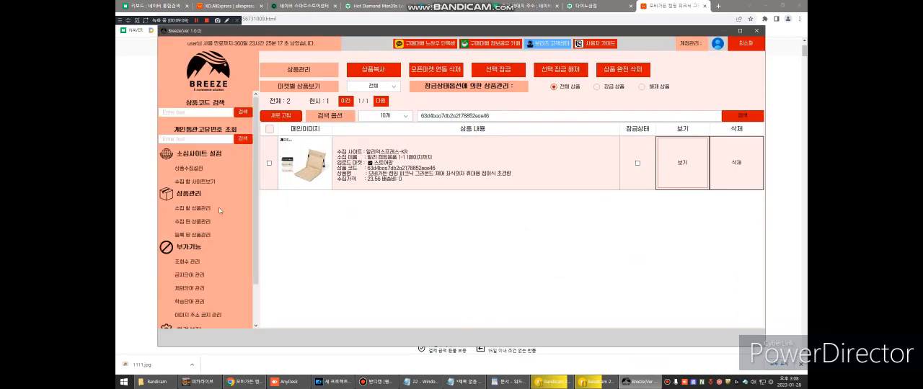
scroll(222, 217, down, 1)
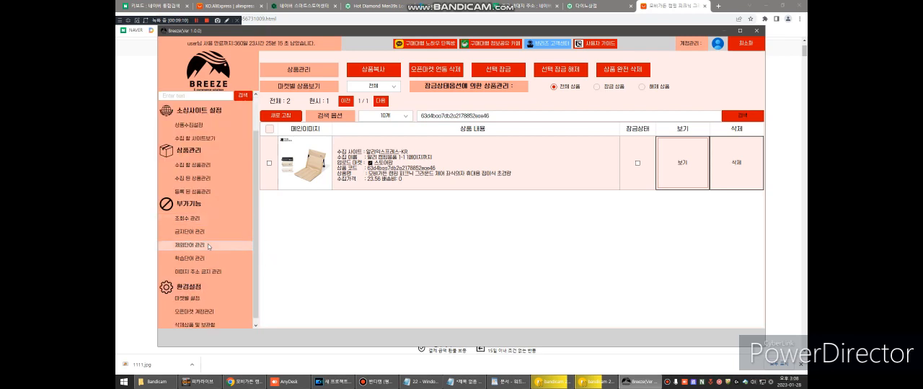
click(206, 232)
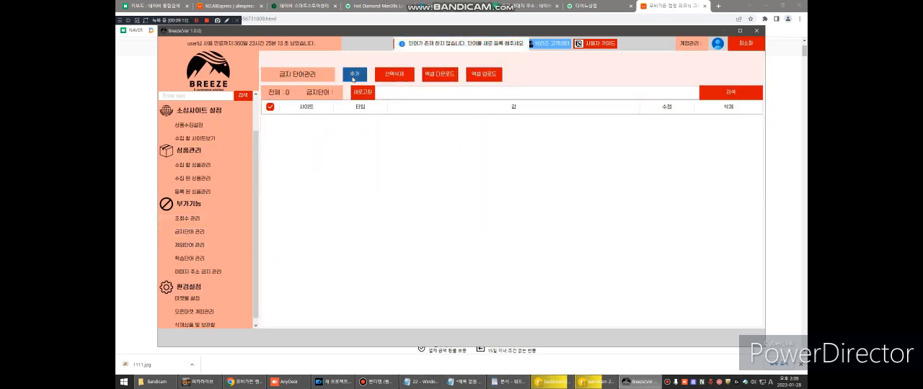
click(354, 76)
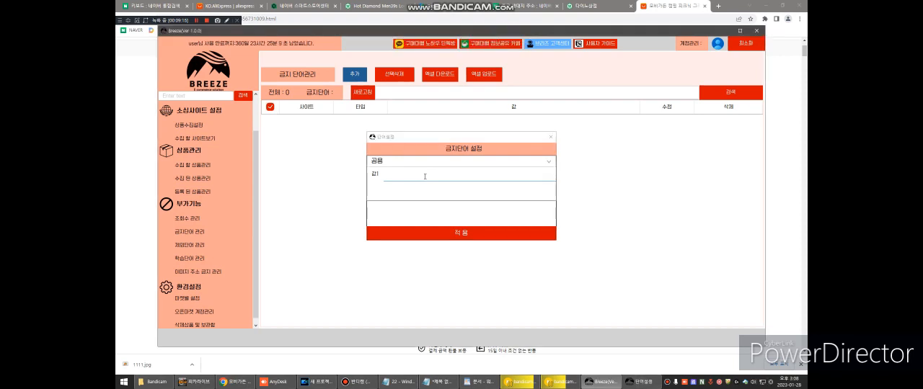
click(425, 177)
text(ㅐ)
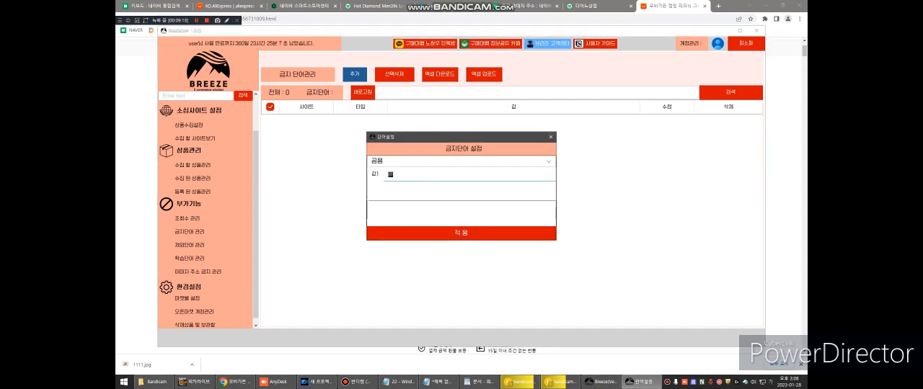
click(458, 235)
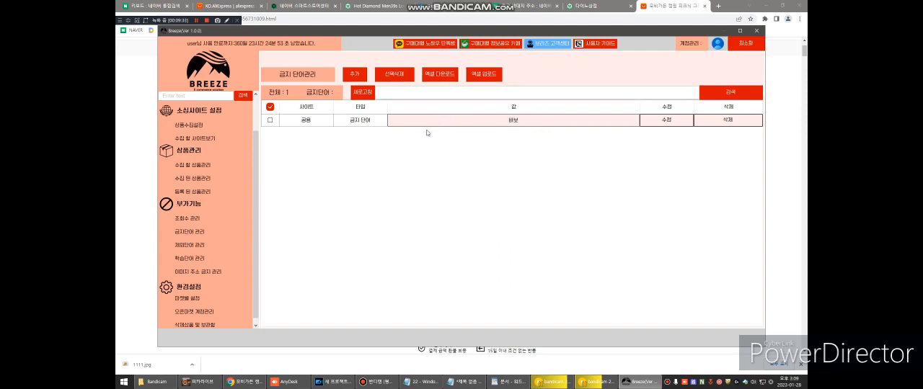
click(486, 75)
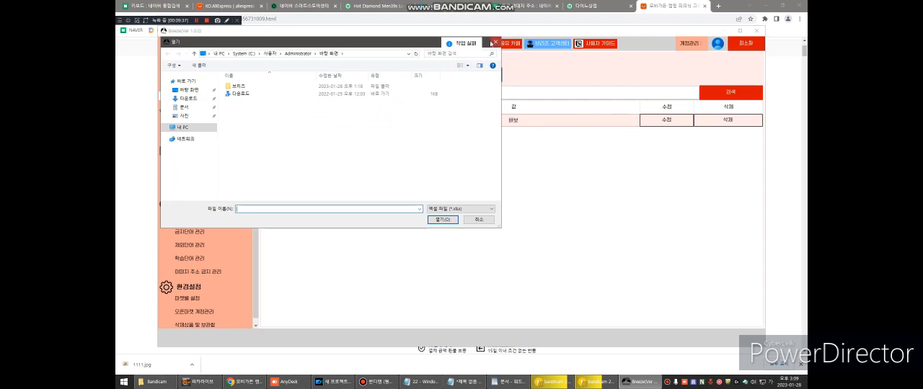
click(496, 42)
Step: Add the shared (공용) excluded word 바보 in excluded word management (제외단어 관리)
click(202, 245)
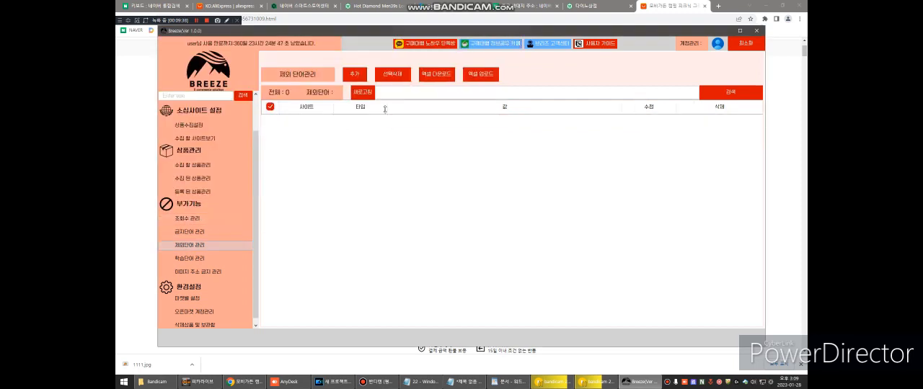
click(354, 74)
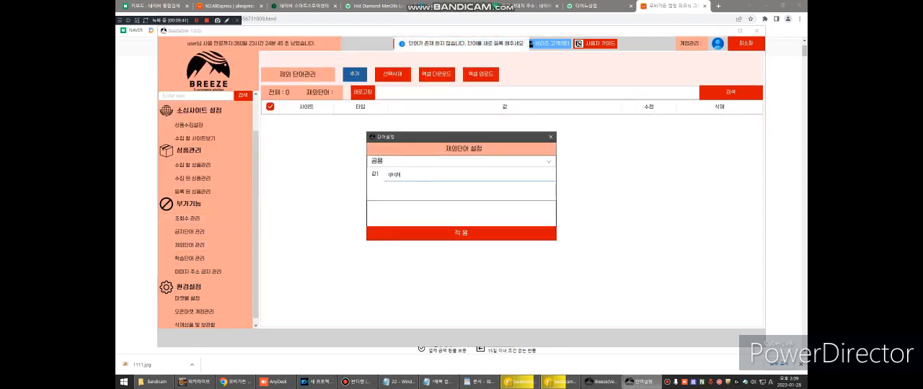
key(BackSpace)
click(421, 178)
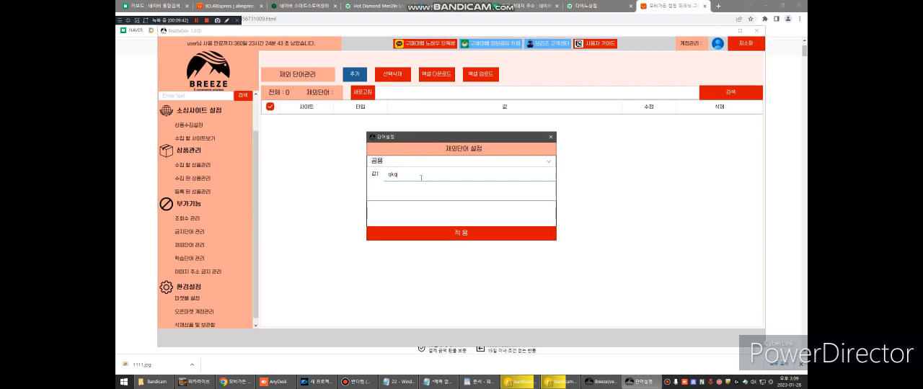
key(BackSpace)
key(BackSpace)
key(BackSpace)
text(바보)
click(431, 232)
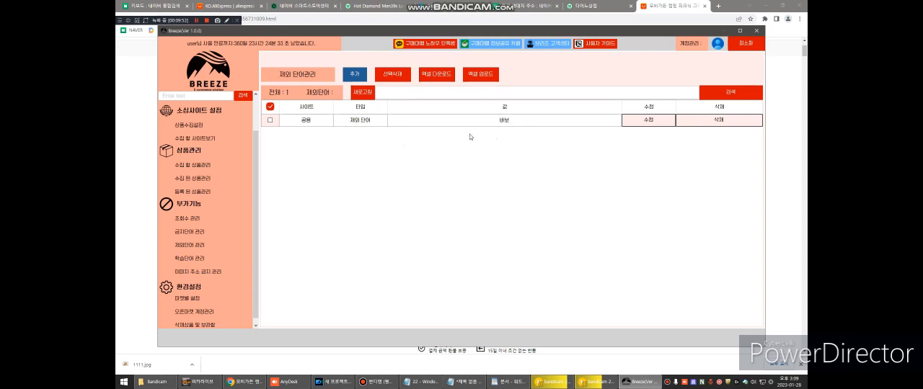
click(515, 124)
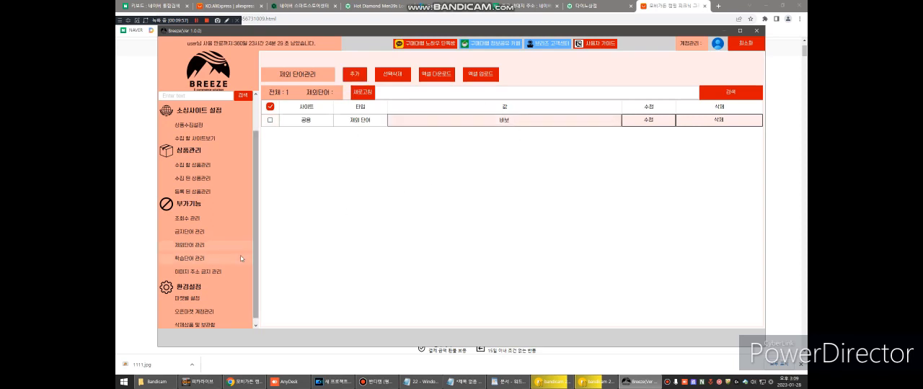
Step: Add a shared (공용) learning word in 학습단어 관리 with value 1 set to 바보 and value 2 set to 사람
scroll(207, 251, down, 1)
click(206, 250)
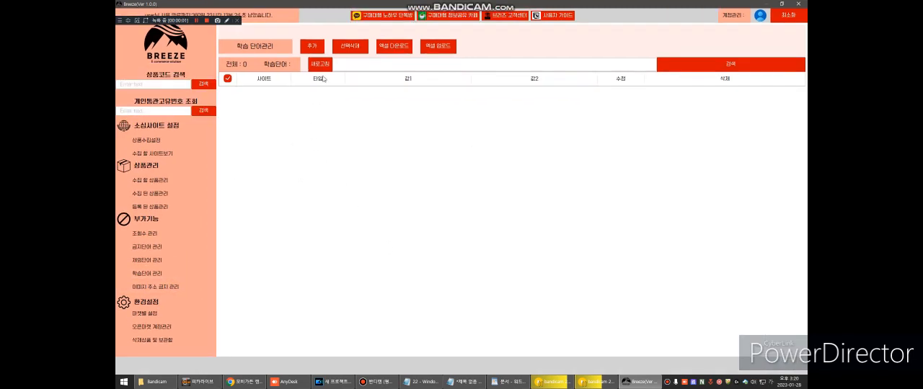
click(312, 46)
text(ㅂ)
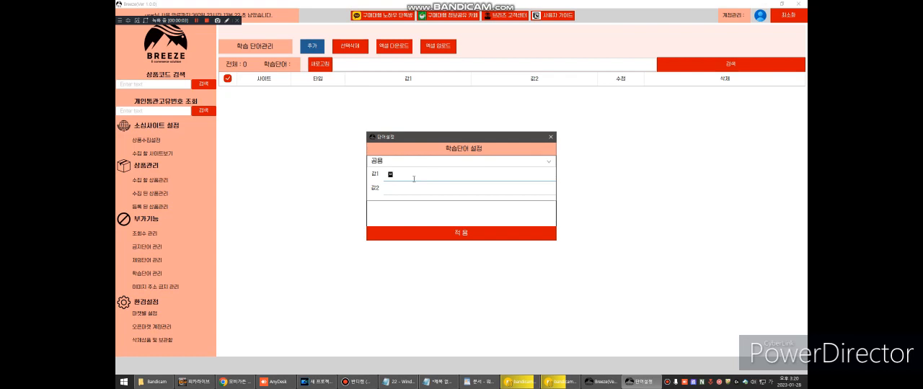
text(보)
key(Tab)
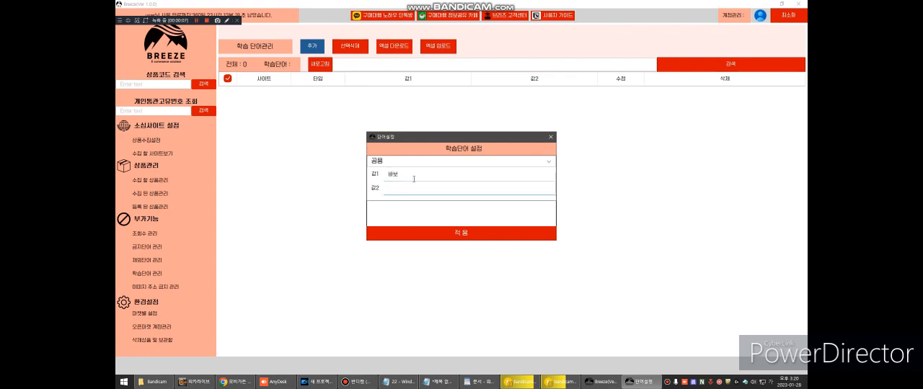
click(457, 232)
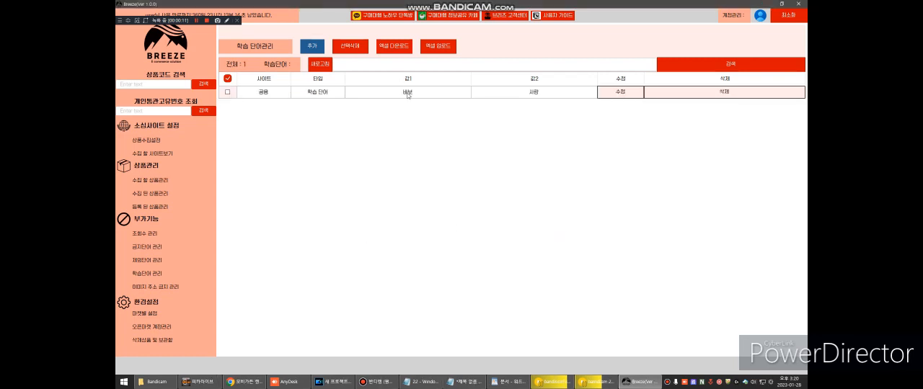
click(407, 93)
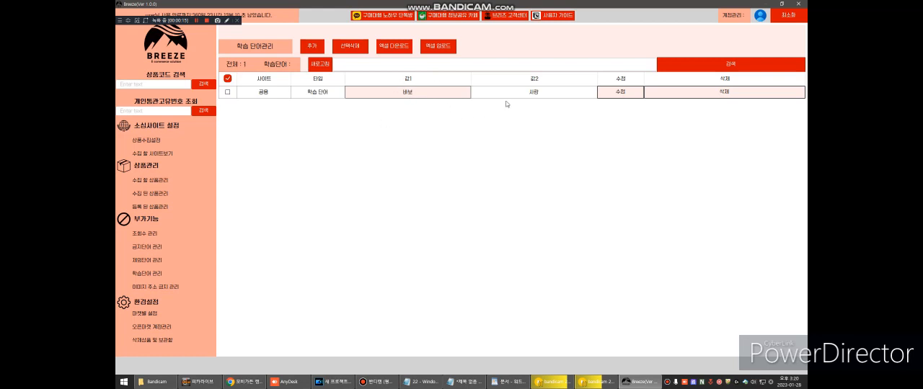
click(529, 94)
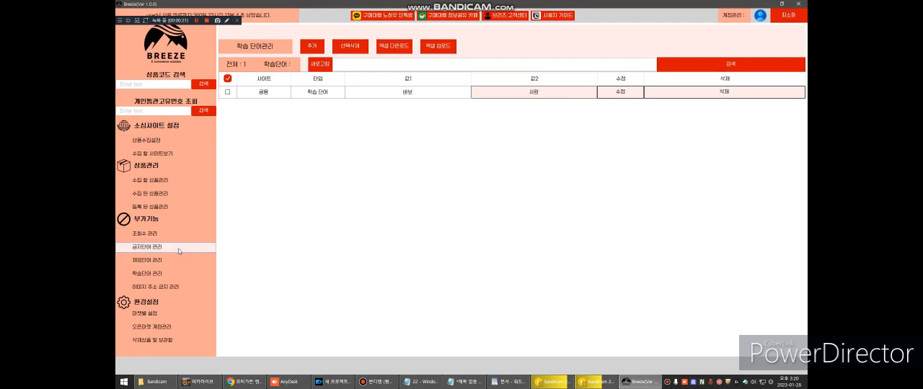
Step: Open the registered products list (등록 된 상품관리), clear the product code search to list all products, and select both chairs
click(174, 208)
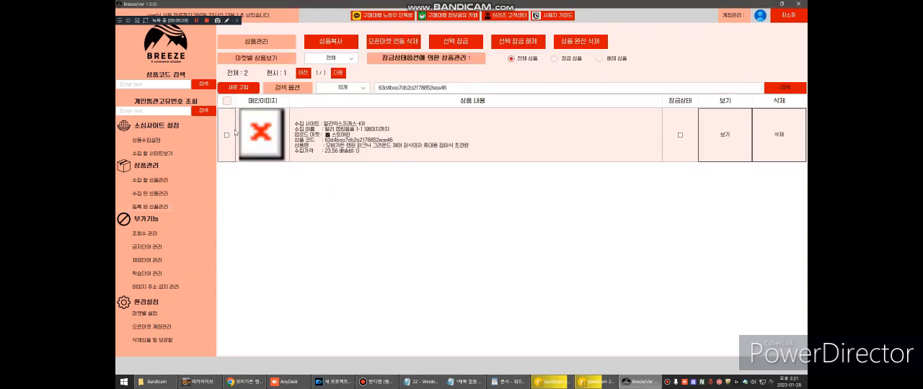
click(261, 139)
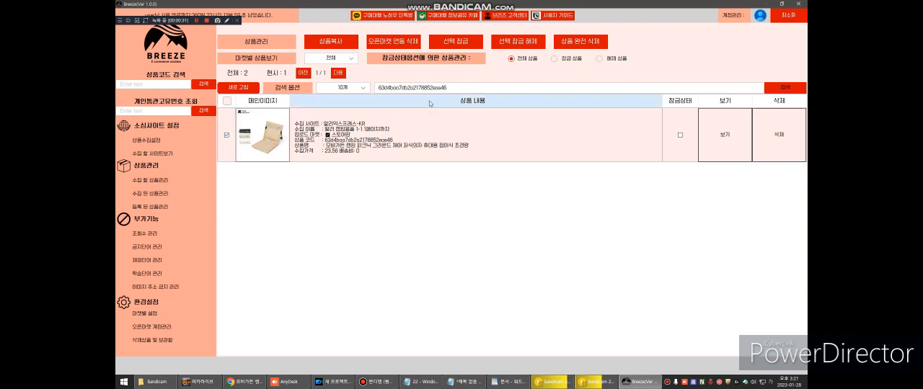
double_click(451, 88)
key(BackSpace)
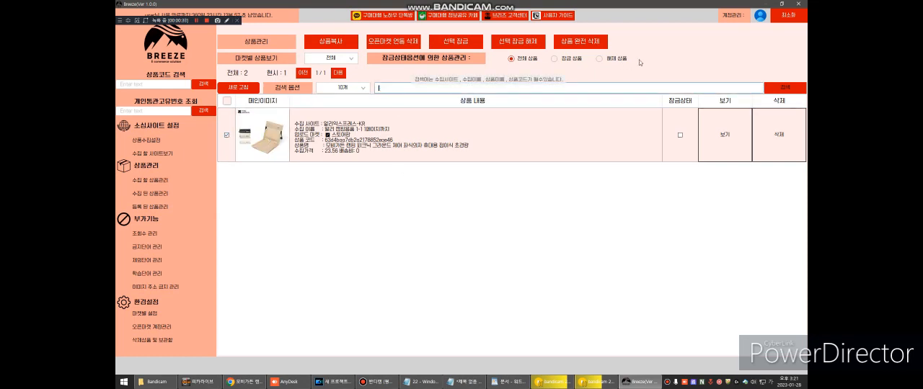
click(784, 87)
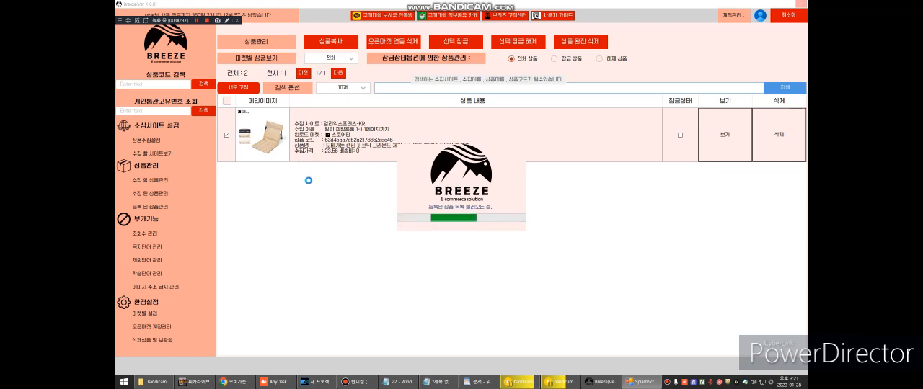
click(227, 135)
click(226, 189)
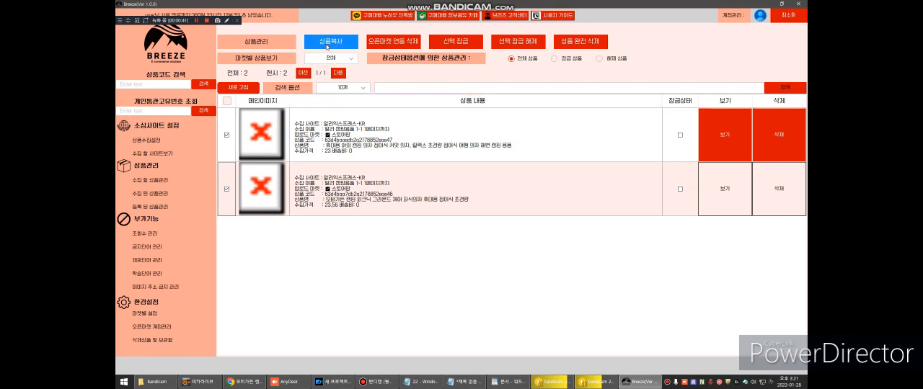
Step: Copy the selected products (상품복사) to the 위메프 market with the 최고가기준 옵션 제외 price option
click(333, 42)
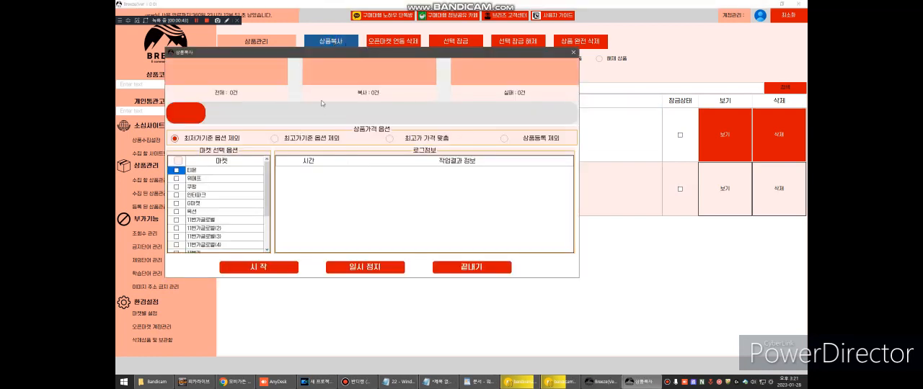
drag(322, 56, 451, 56)
click(404, 140)
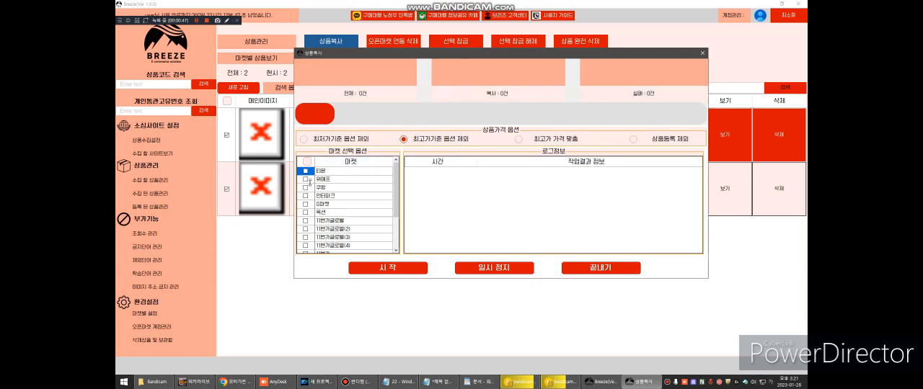
scroll(309, 184, down, 3)
scroll(307, 184, up, 3)
click(305, 179)
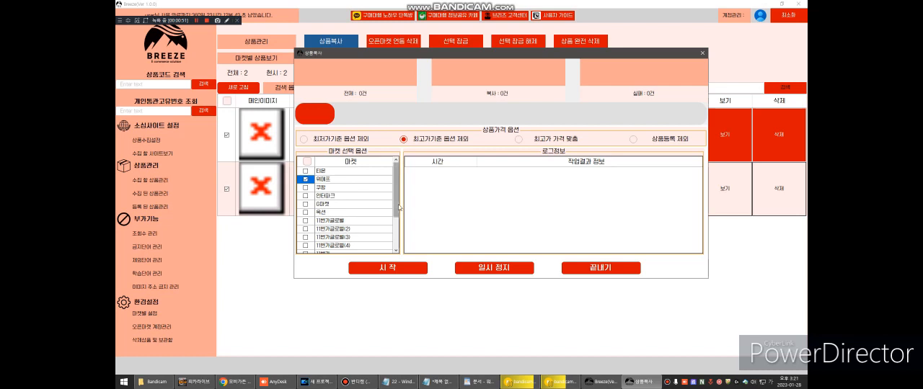
scroll(338, 205, down, 3)
click(388, 268)
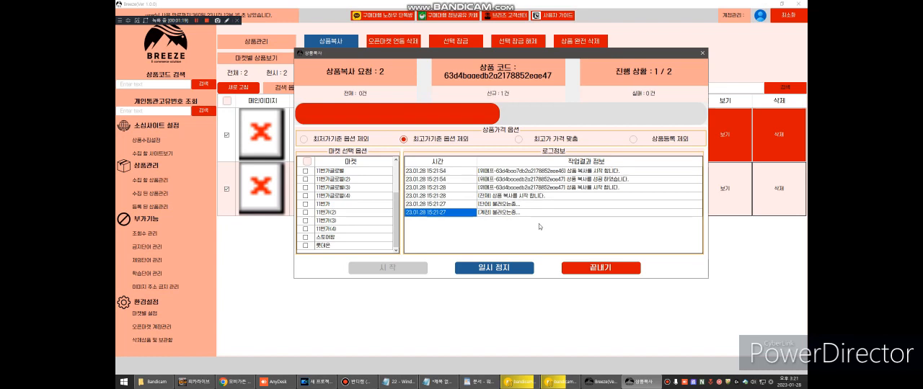
Step: Check the product copy log against the registered products' upload markets, and end the copy job
click(591, 180)
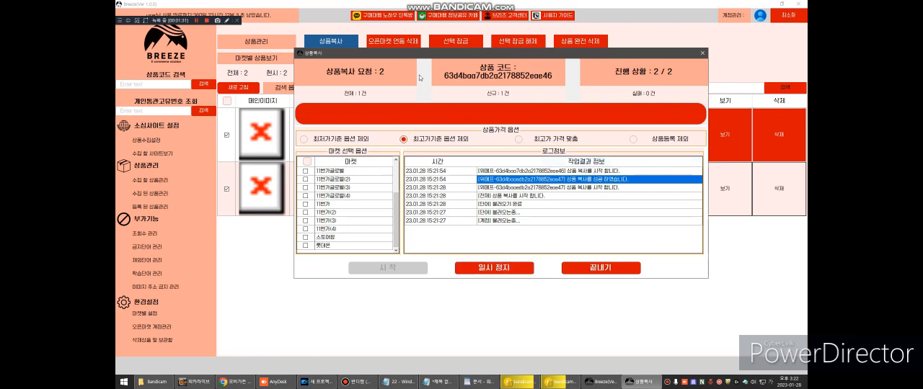
drag(422, 57, 571, 75)
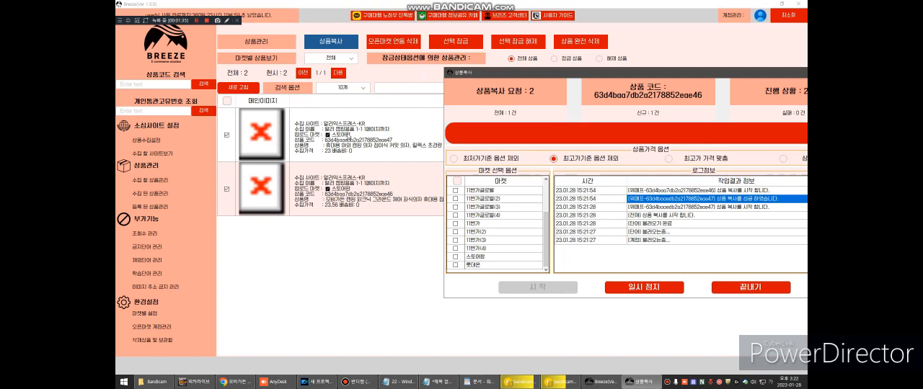
drag(505, 75, 431, 42)
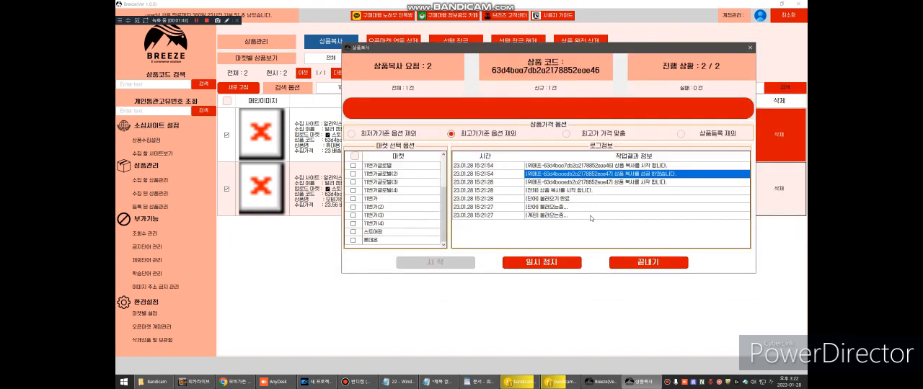
click(615, 264)
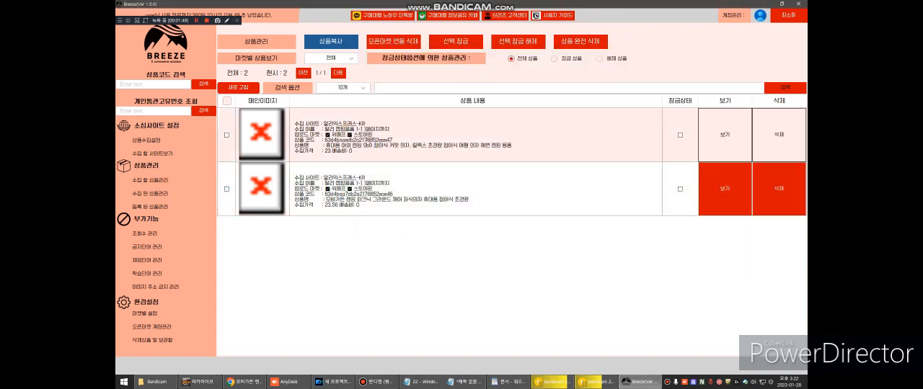
Step: Open the first registered product's 위메프 listing and examine its price, options and detail images
right_click(349, 134)
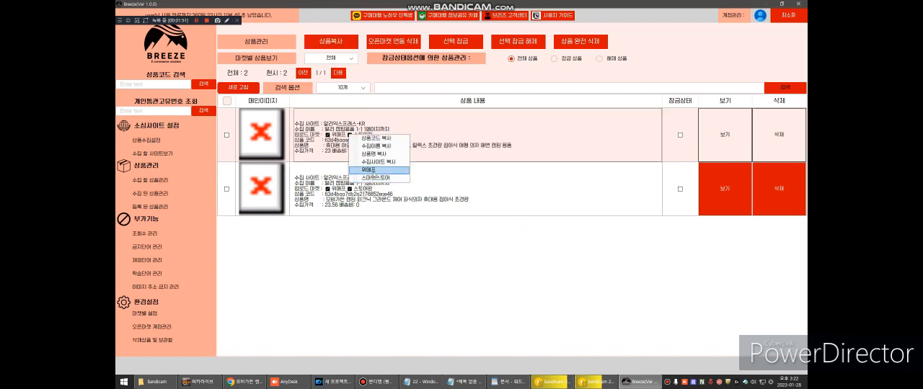
click(377, 170)
scroll(433, 170, down, 5)
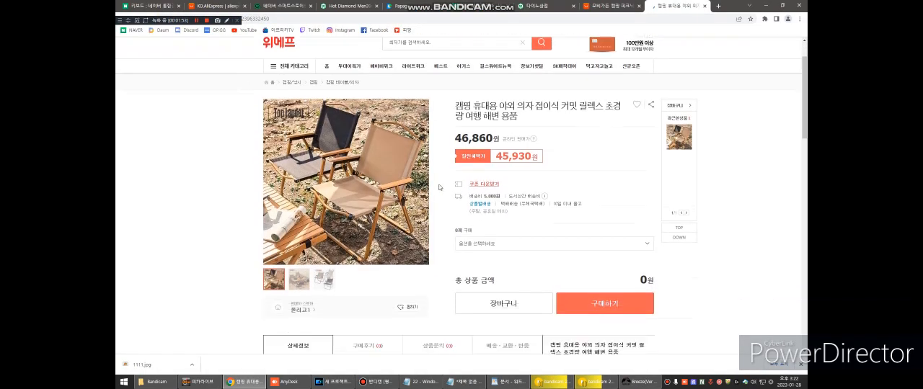
scroll(458, 162, down, 15)
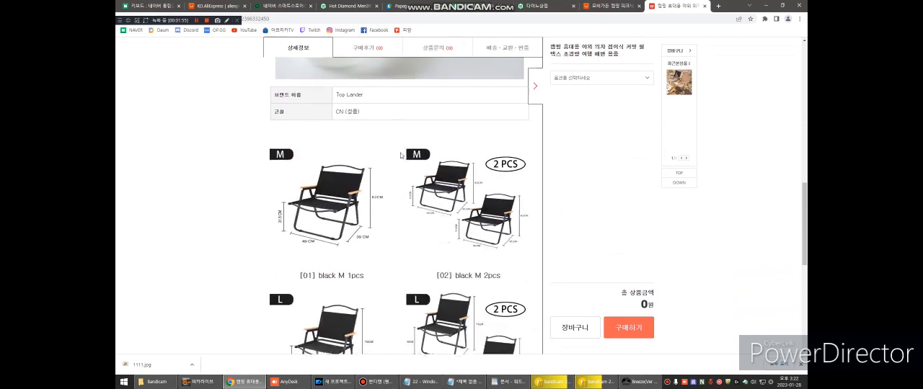
Step: Examine the chair's option images, folding photos and notice section on its 위메프 listing
click(416, 128)
scroll(432, 162, up, 10)
scroll(433, 162, down, 15)
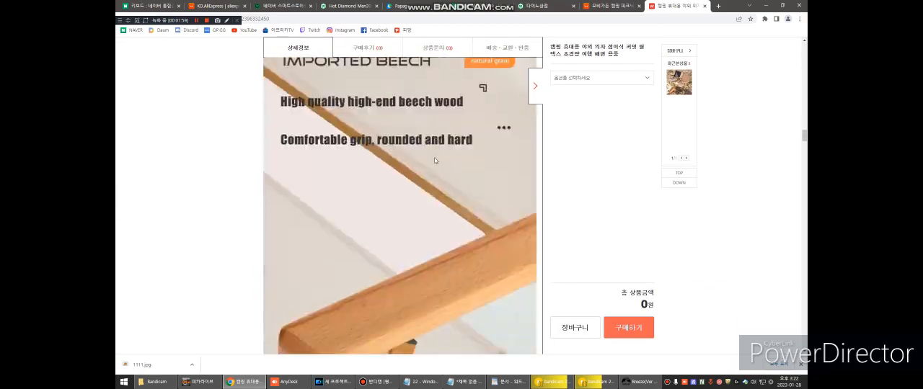
scroll(447, 173, down, 15)
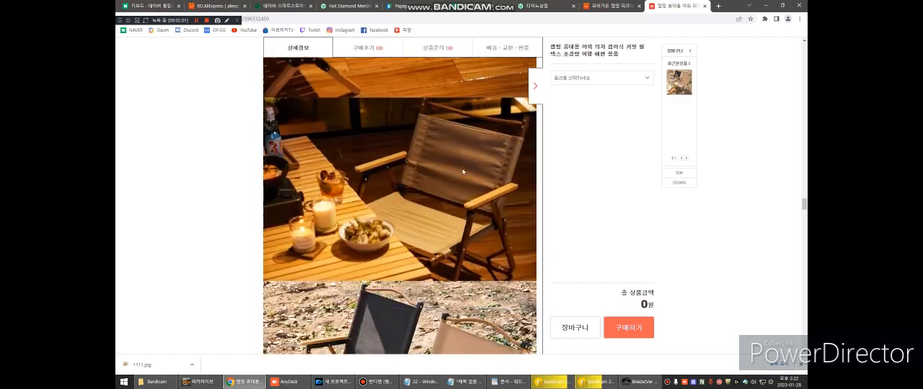
scroll(461, 209, down, 15)
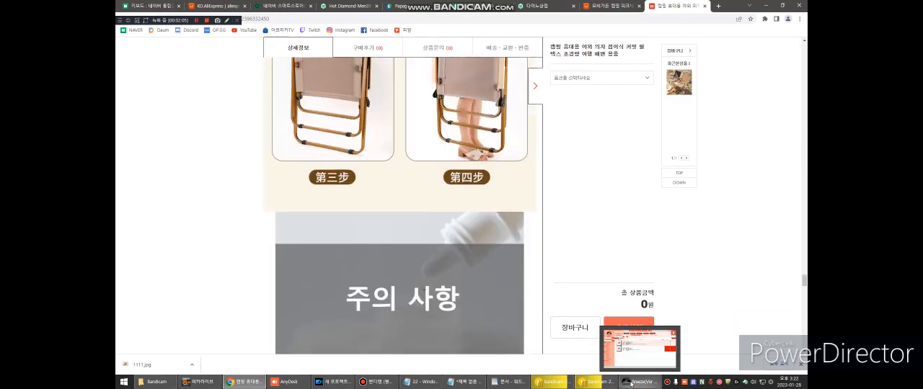
Step: Switch back to Breeze and lock the first registered chair with 선택 잠금
click(638, 381)
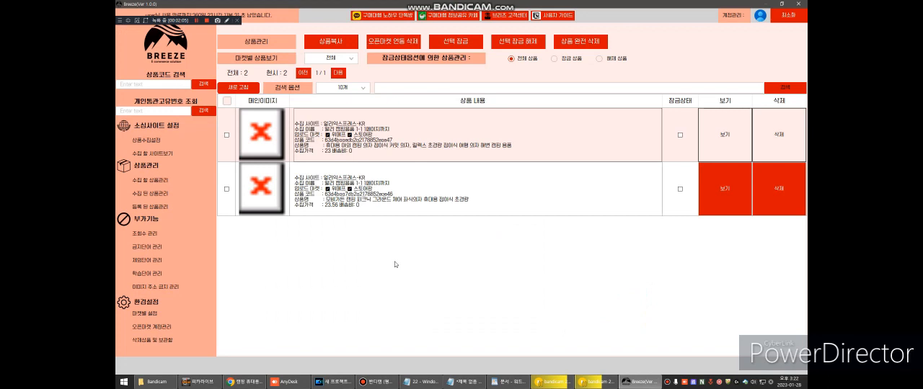
click(227, 135)
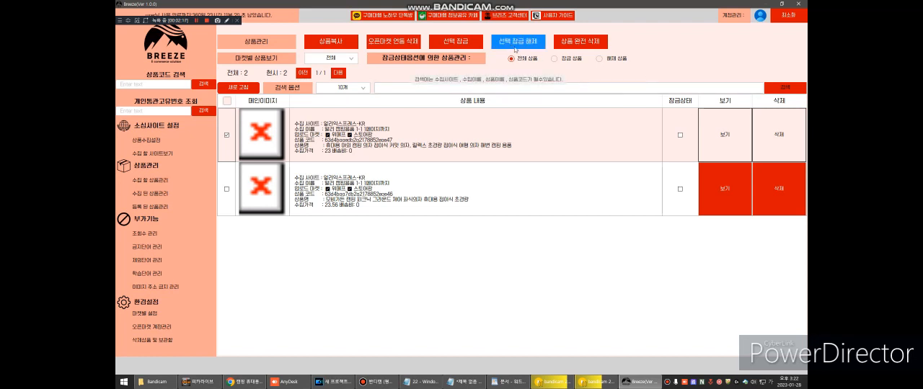
click(456, 41)
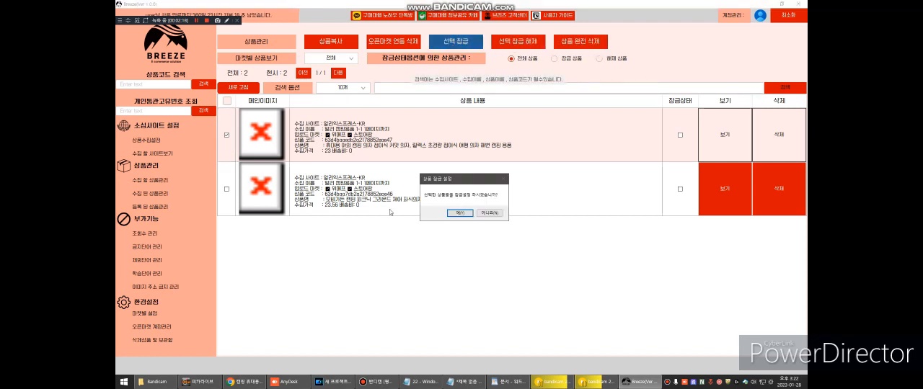
click(458, 213)
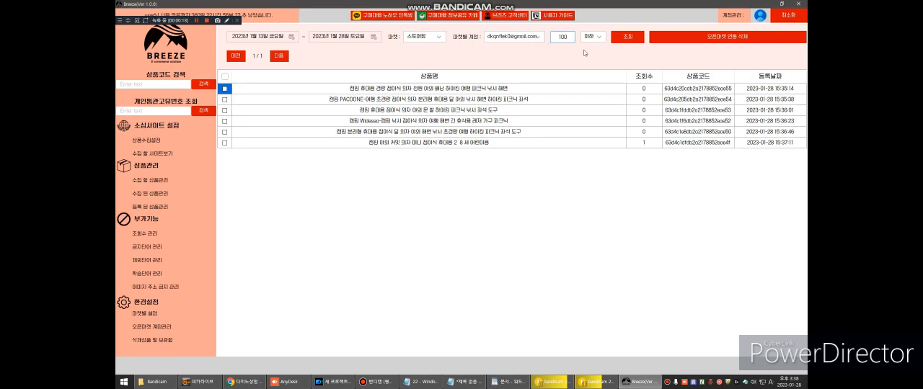
Step: Query the 스토어팜 products registered from 2023-01-13 to 2023-01-28 with 100 or fewer views, and review their view counts
click(628, 39)
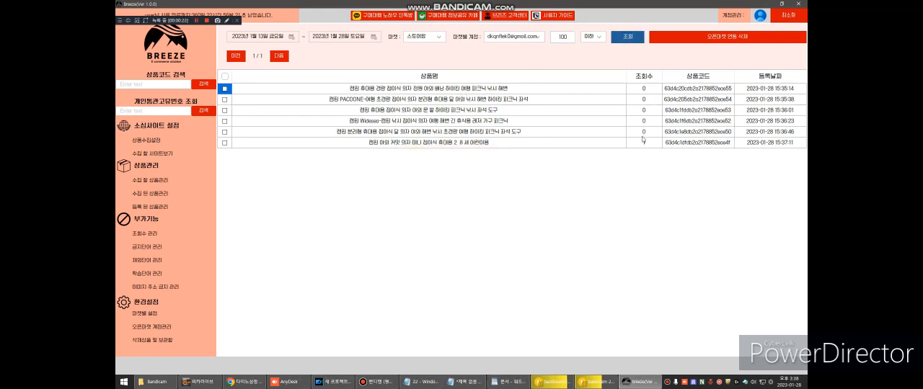
drag(644, 132, 646, 88)
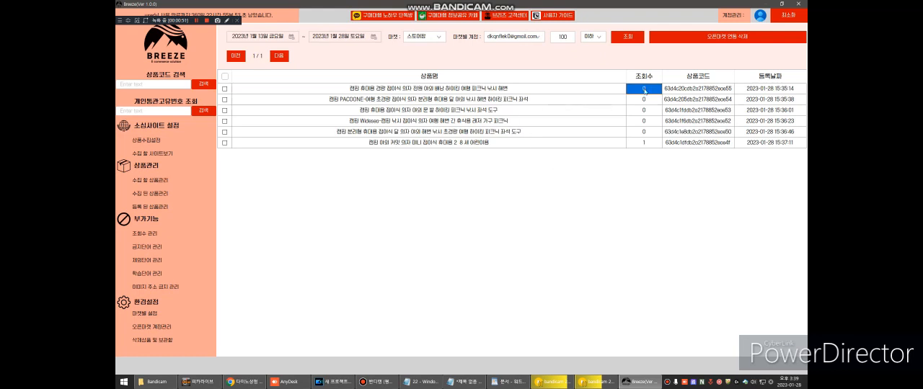
click(710, 39)
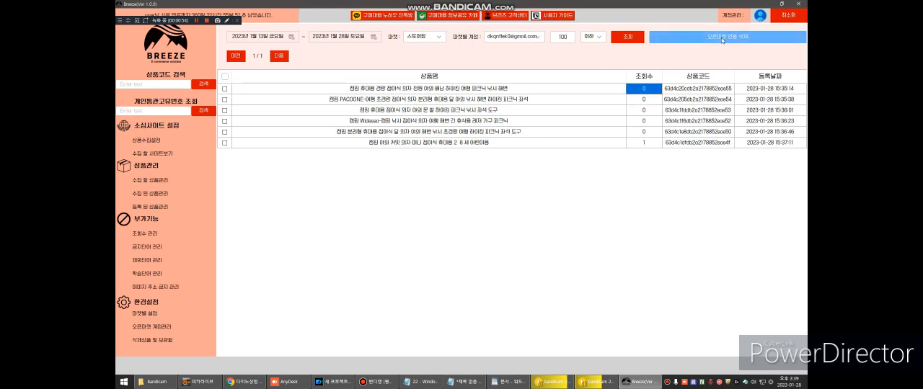
Step: Delete the first listed product's 스토어팜 link with 오픈마켓 연동 삭제, and end the deletion job
click(224, 88)
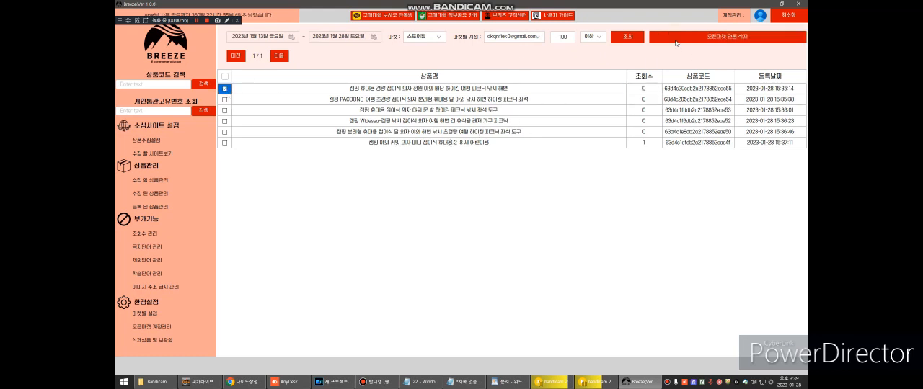
scroll(148, 187, down, 3)
click(139, 199)
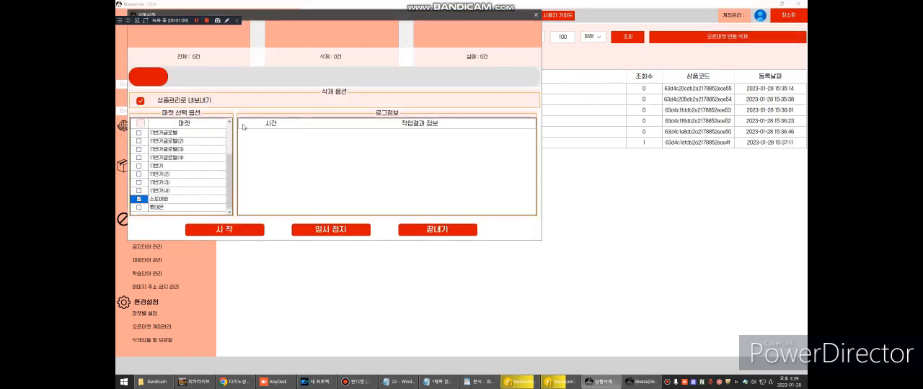
click(241, 229)
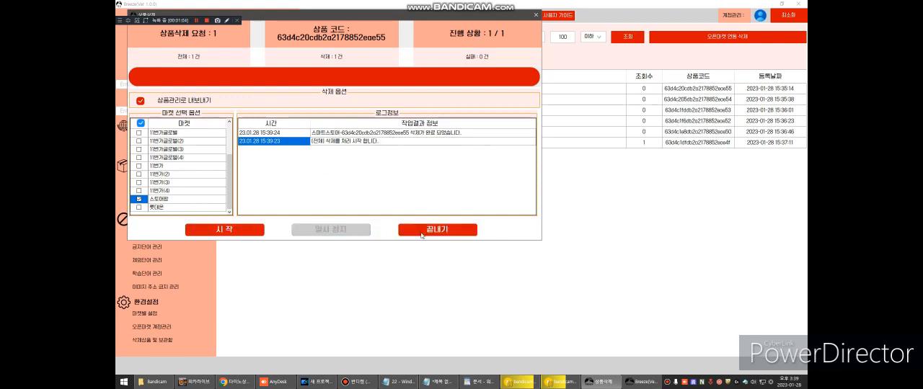
click(423, 234)
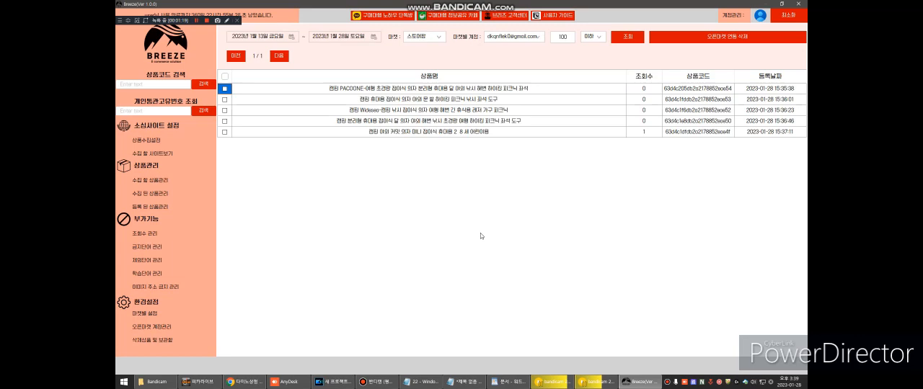
Step: Open the Breeze user guide (사용자 가이드) in the browser and go to 네이버 로그인 설정 under 로그인 설정 및 마켓 설정
click(558, 17)
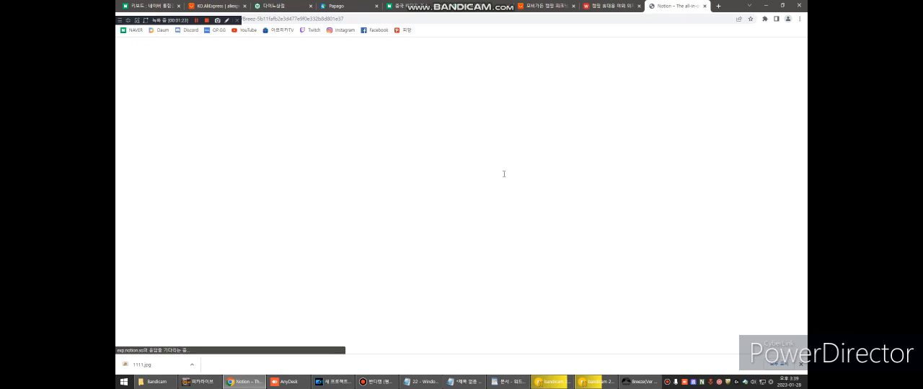
scroll(500, 174, down, 2)
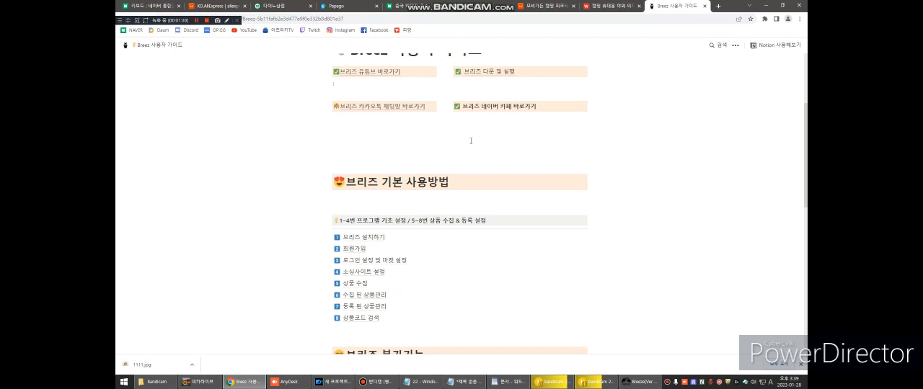
scroll(495, 135, down, 2)
click(375, 155)
scroll(410, 180, down, 2)
click(366, 74)
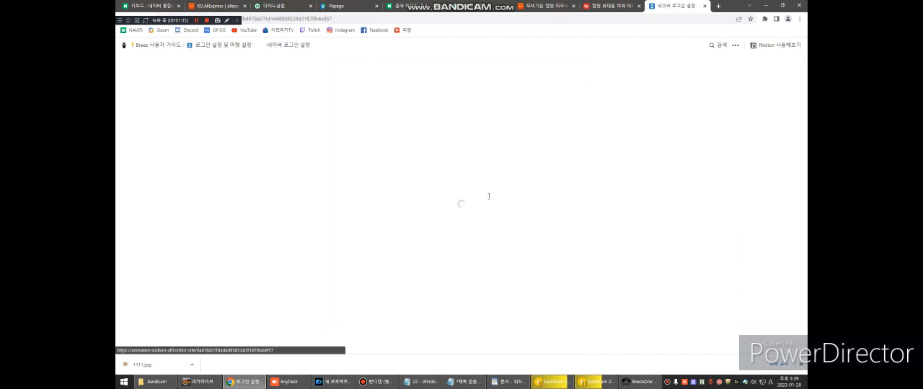
Step: Read through the 네이버 로그인 설정 guide's product registration and account setup instructions, close the guide and return to Breeze
scroll(483, 193, down, 10)
scroll(480, 191, down, 15)
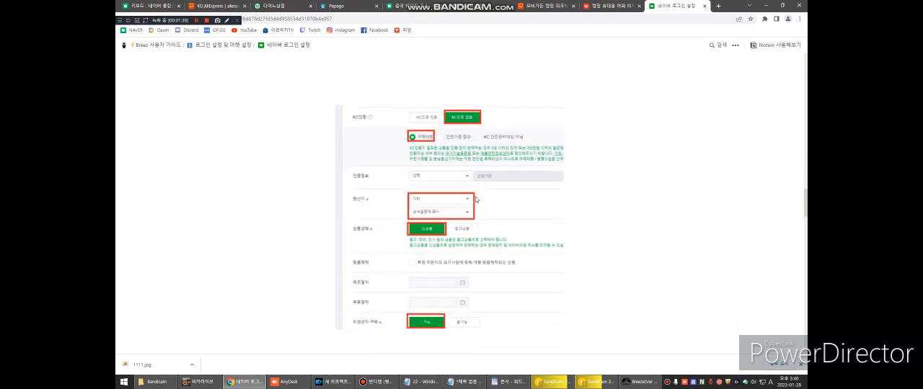
scroll(475, 199, down, 12)
scroll(471, 198, down, 12)
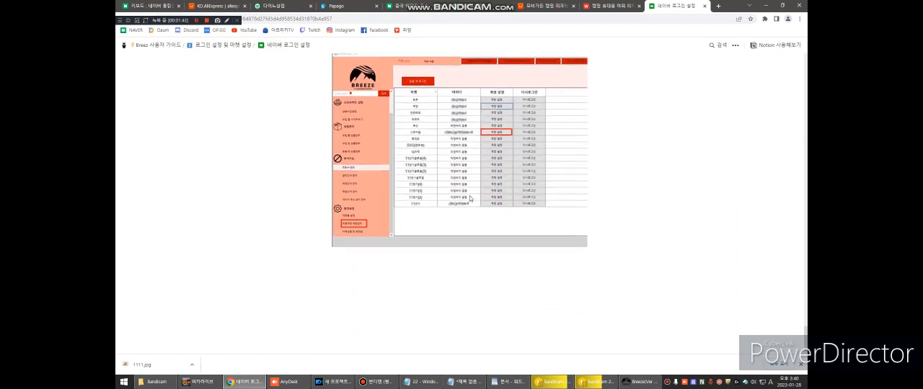
scroll(471, 197, down, 12)
scroll(504, 142, down, 12)
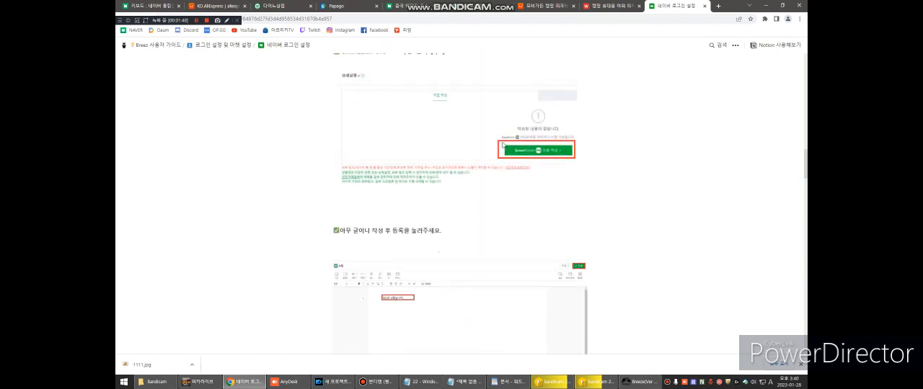
scroll(502, 144, up, 15)
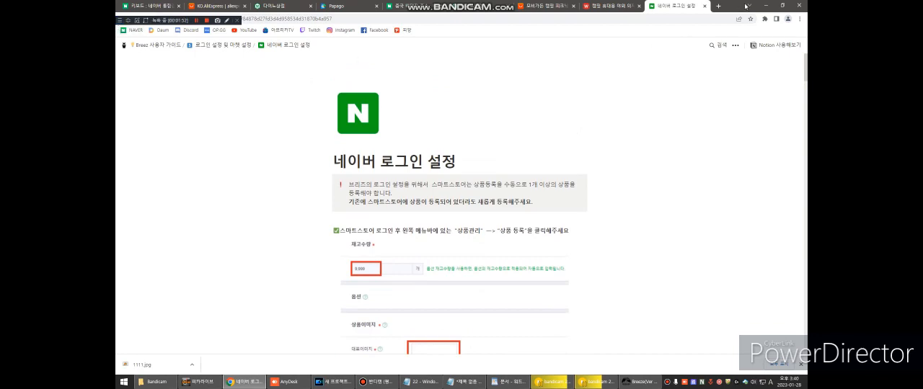
click(705, 6)
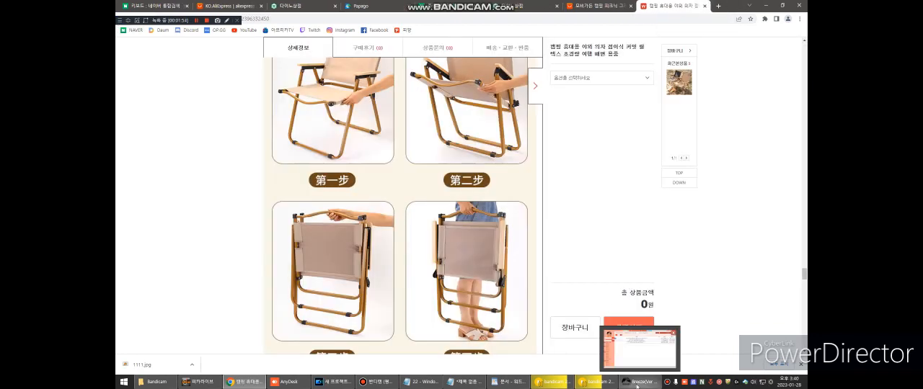
click(638, 381)
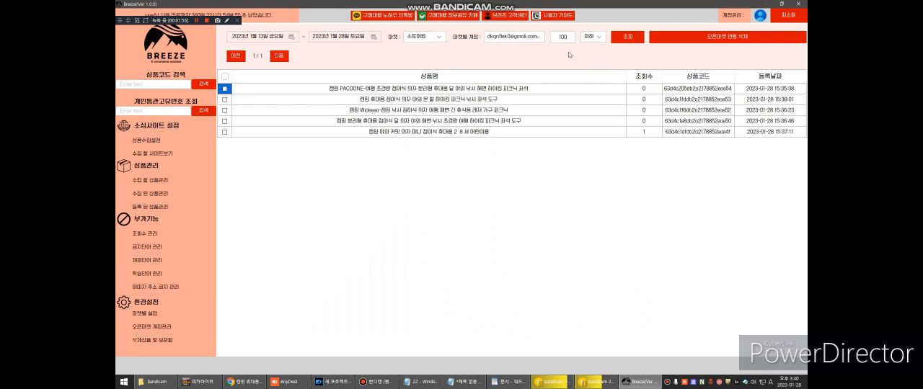